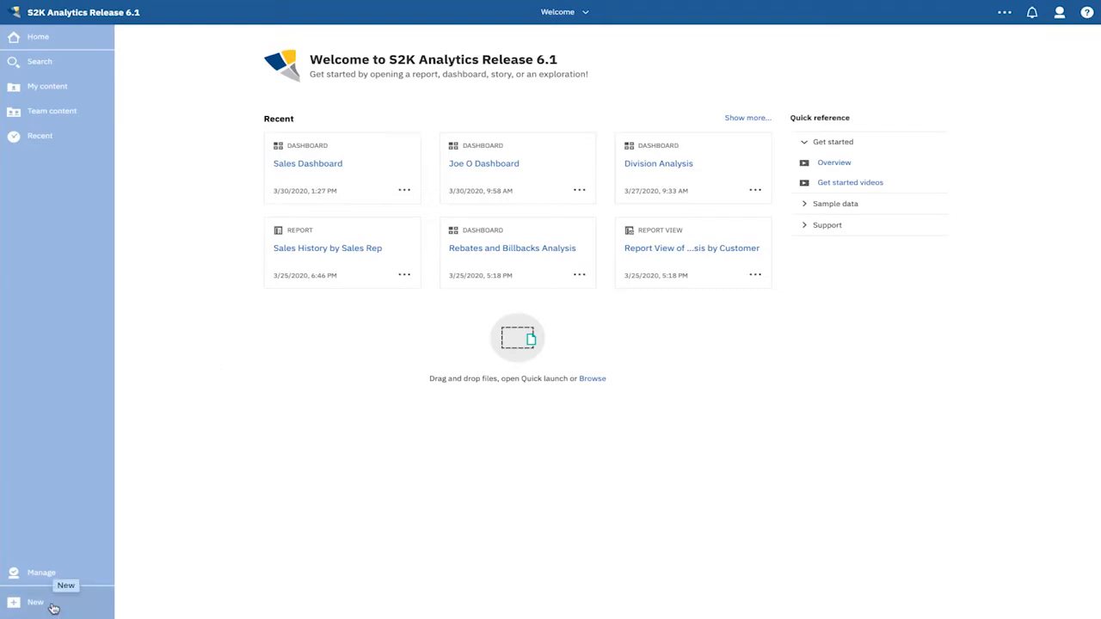
- Create a new dashboard using the blank tabbed template
click(53, 608)
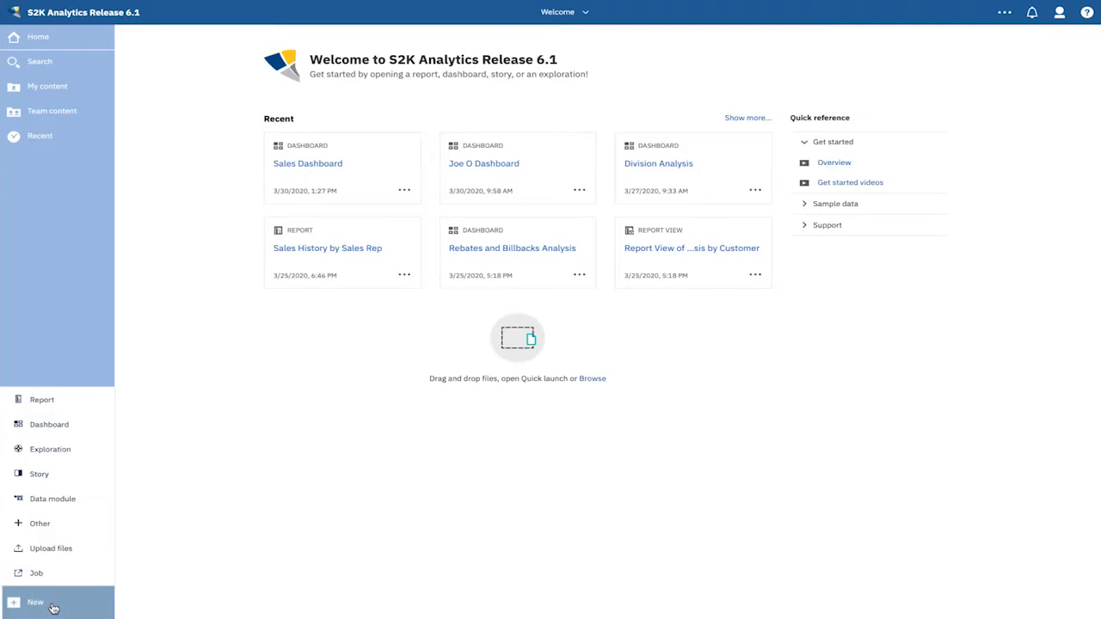
click(55, 431)
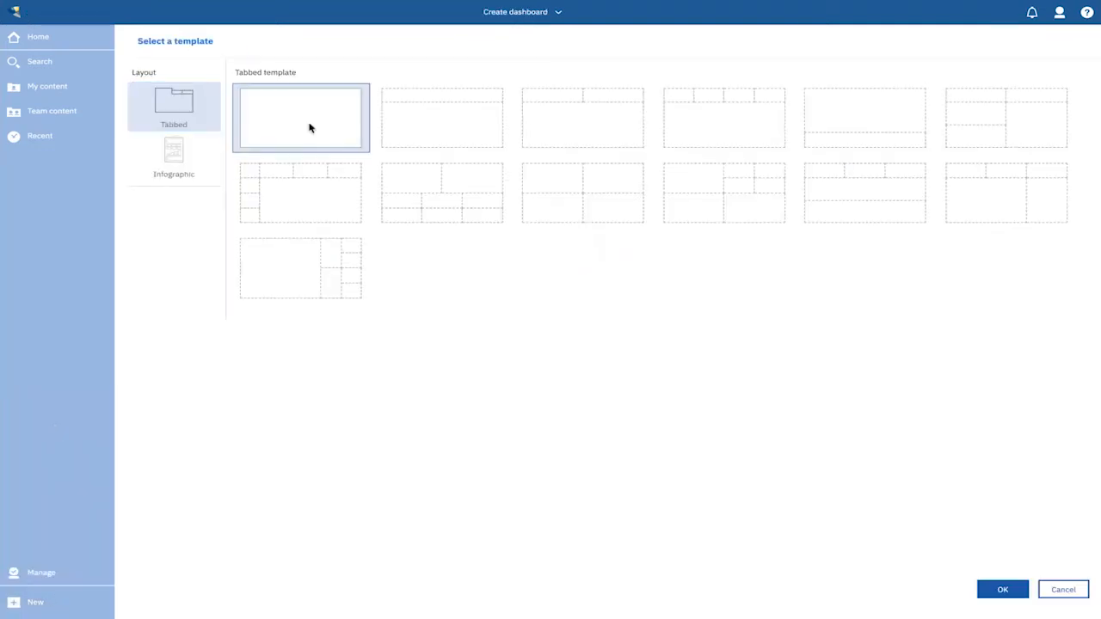
click(995, 586)
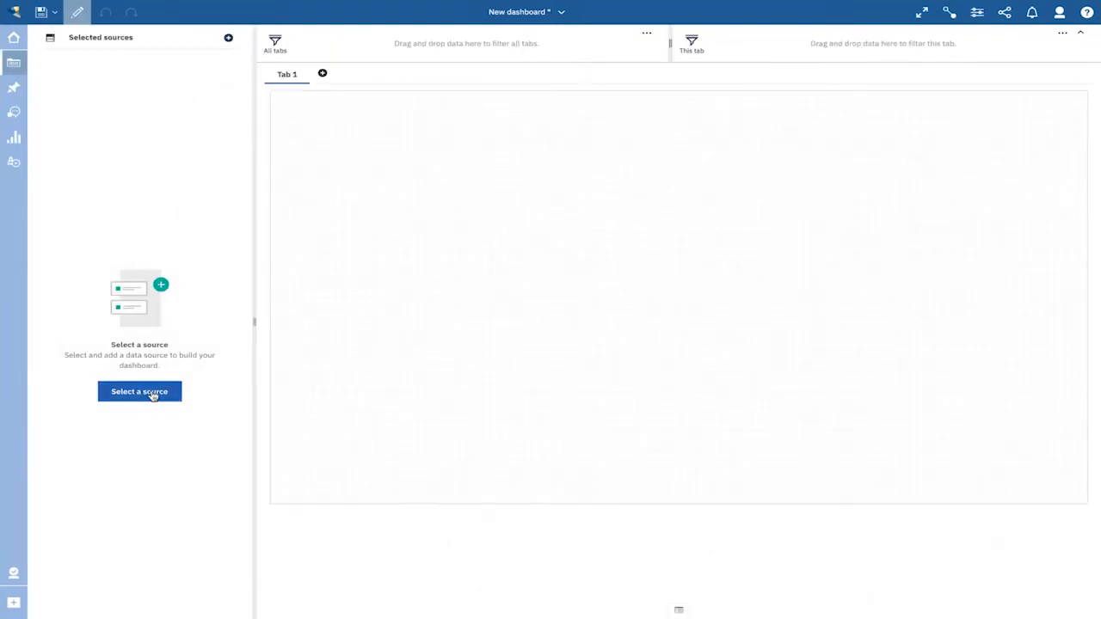
- Add the S2k Sales Analysis package from the Metadata Packages folder as the data source and expand its Sales Analysis folder
click(153, 395)
scroll(414, 326, down, 3)
click(467, 333)
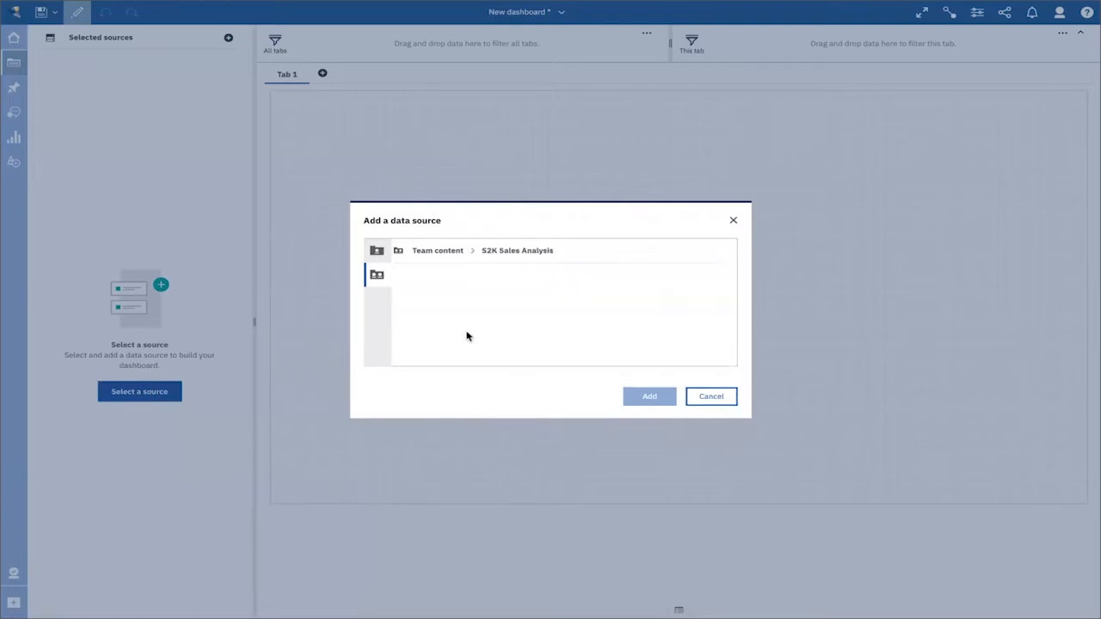
click(424, 304)
click(436, 306)
click(443, 329)
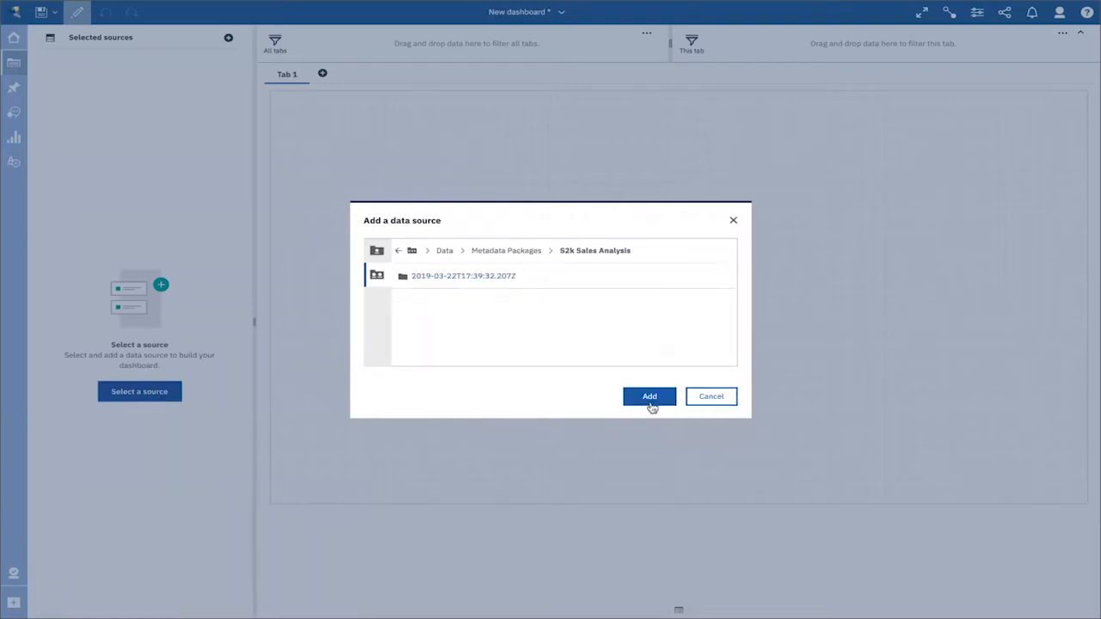
click(650, 401)
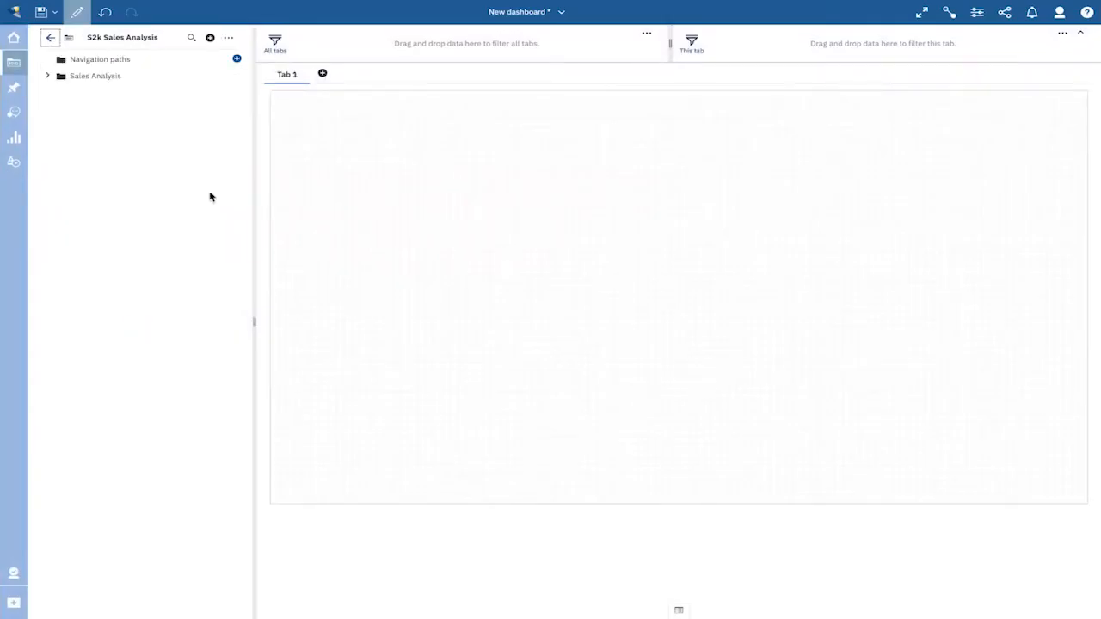
click(48, 76)
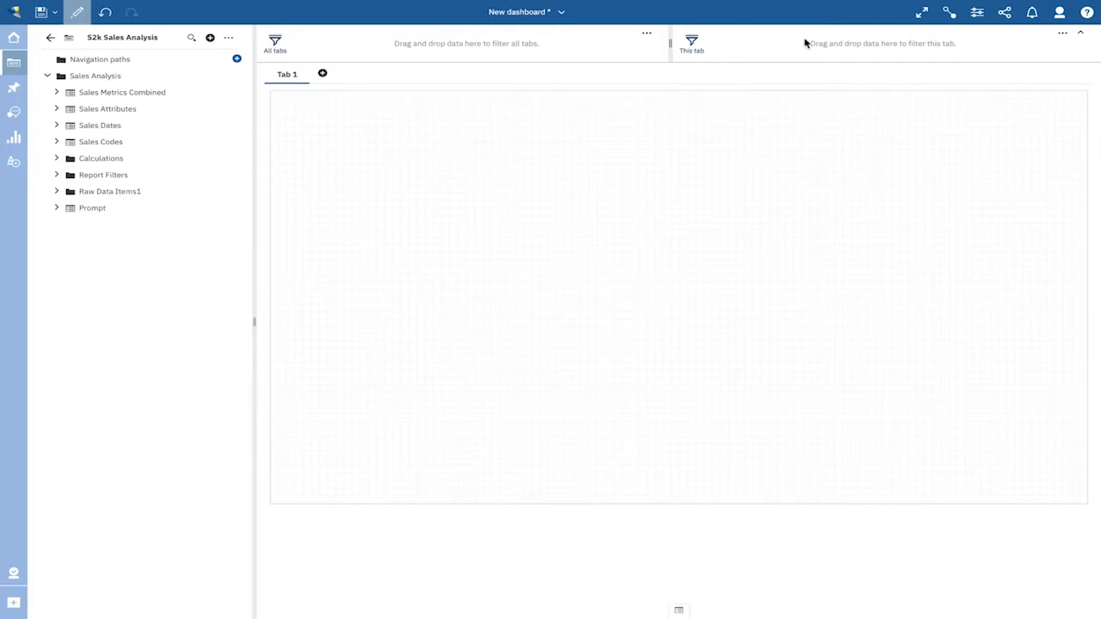
- Set the dashboard page height to 2000 px in the dashboard properties
click(978, 12)
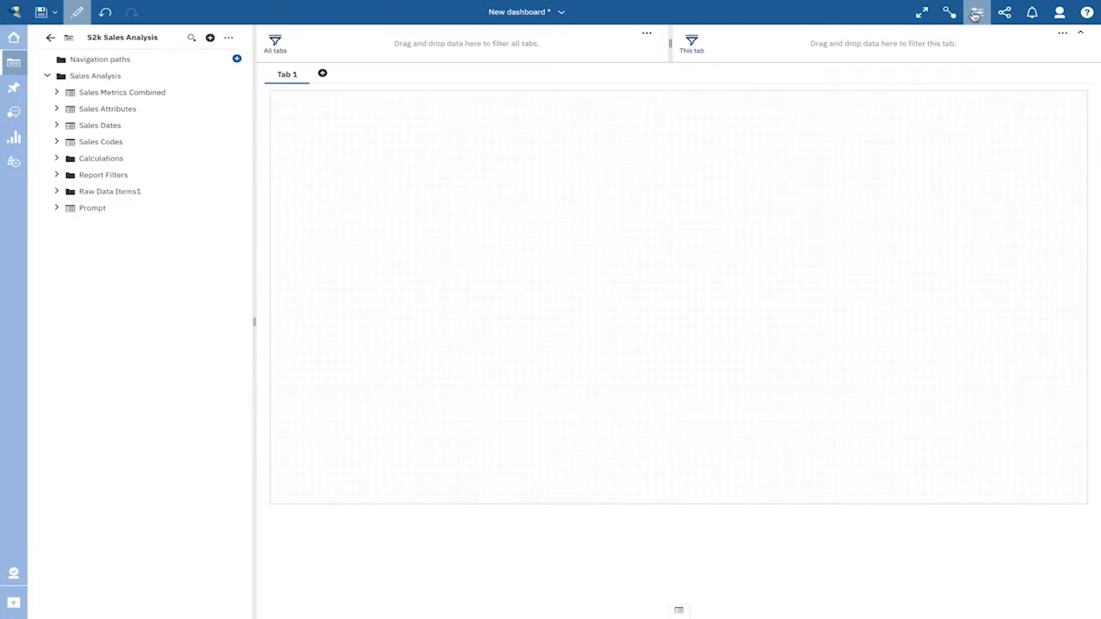
click(1048, 227)
key(BackSpace)
key(BackSpace)
key(BackSpace)
key(BackSpace)
key(BackSpace)
key(BackSpace)
text(2000)
key(Return)
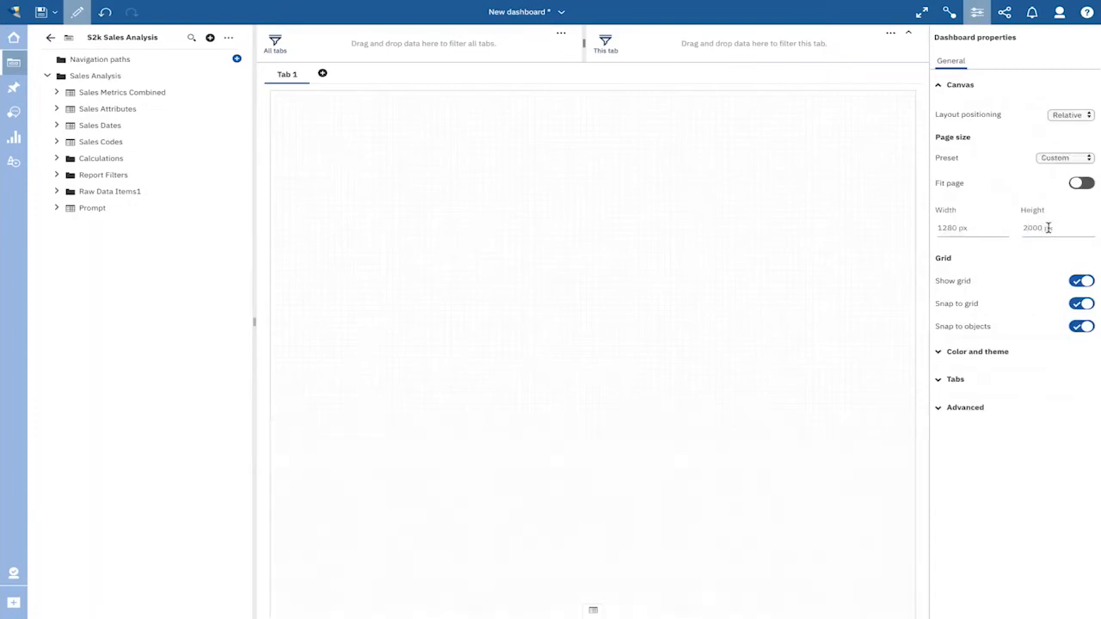
click(977, 16)
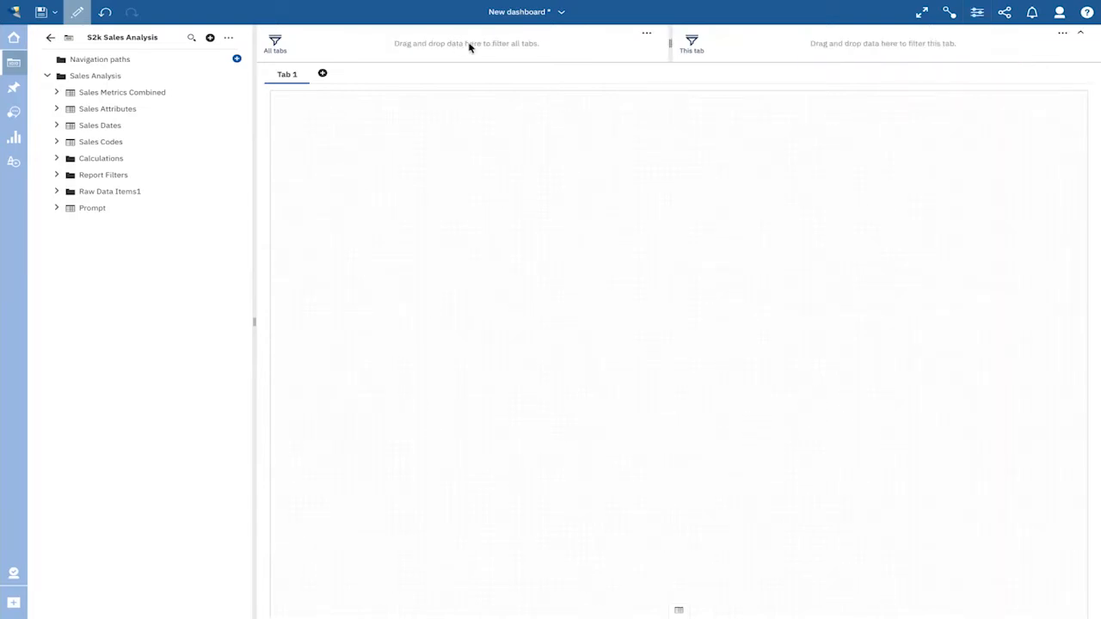
- Add Company, Customer Name, Customer Class and Division from Sales Attributes as filters for all tabs, without selecting any values
click(53, 110)
drag(123, 291, 317, 44)
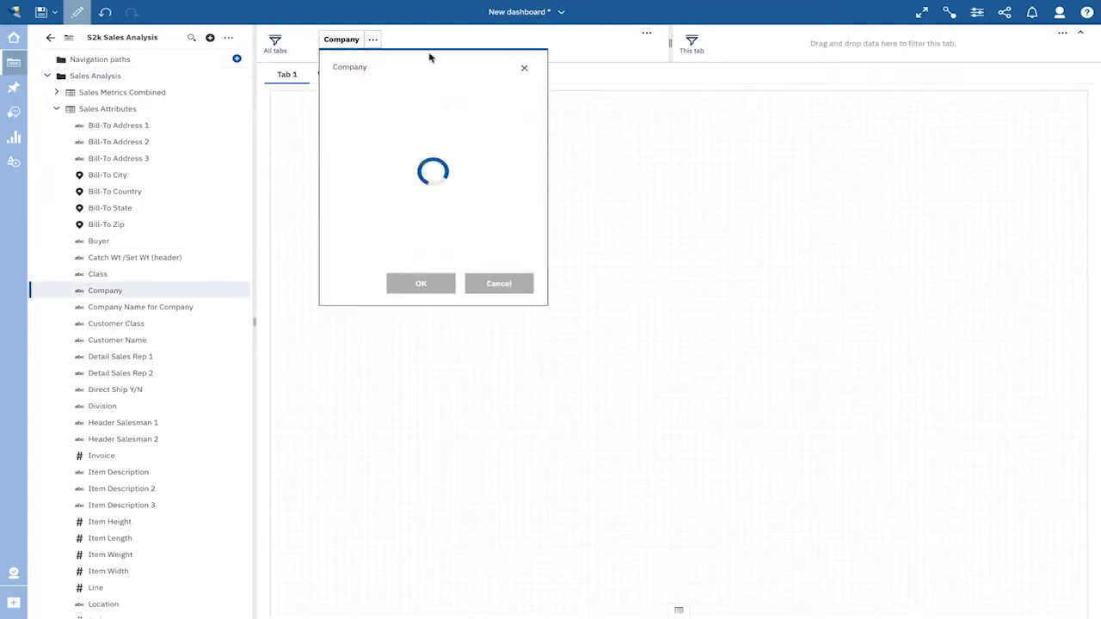
click(527, 72)
drag(103, 341, 399, 45)
click(598, 72)
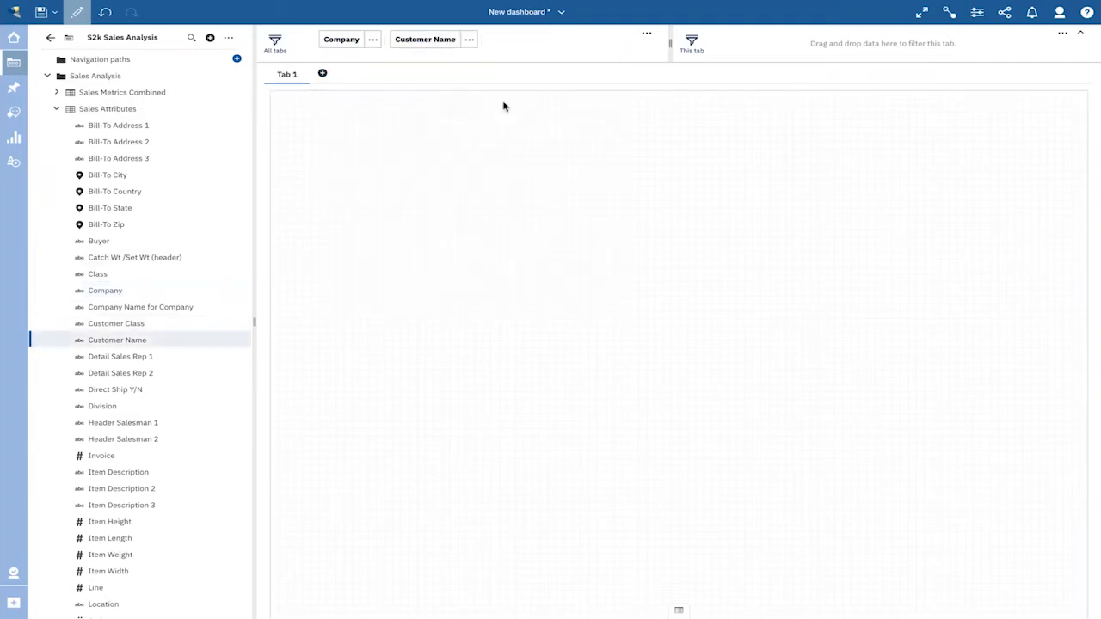
drag(135, 324, 488, 46)
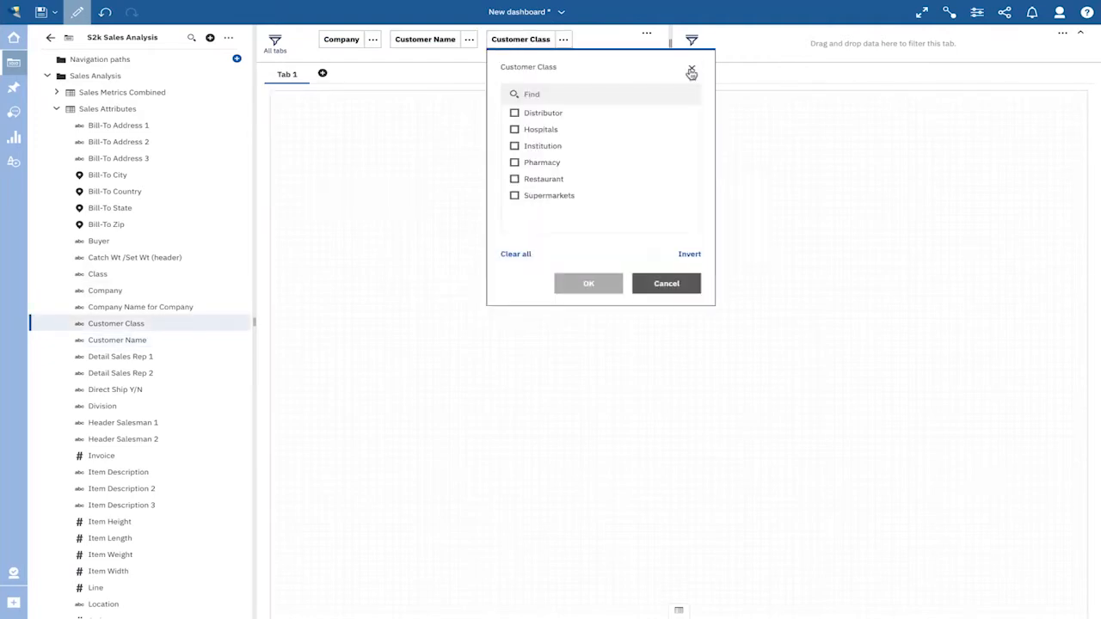
click(691, 72)
drag(103, 406, 581, 41)
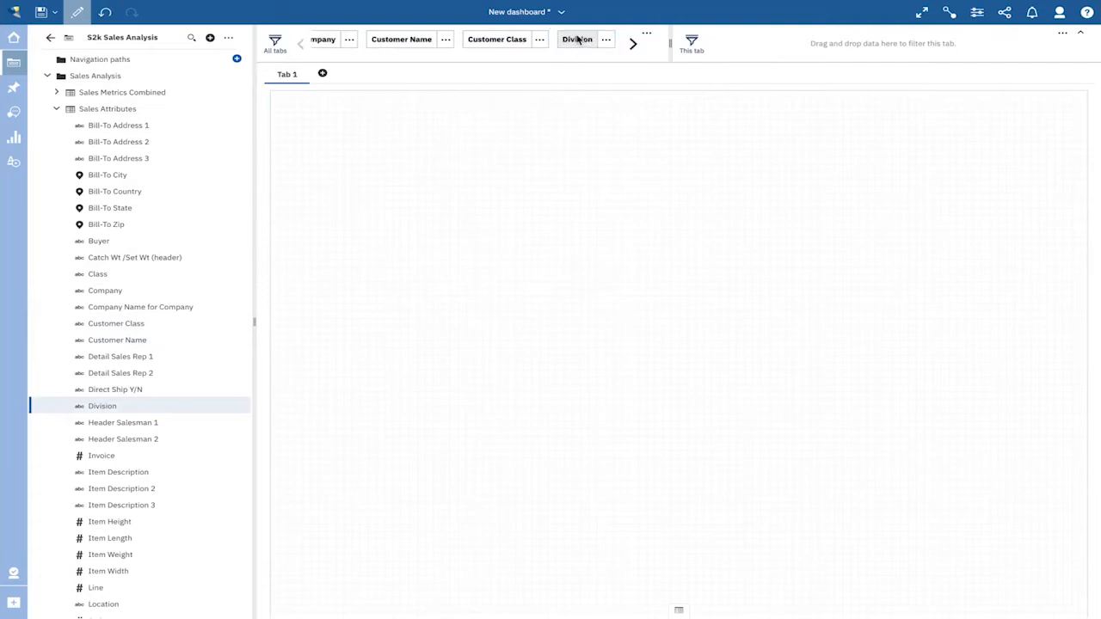
click(763, 69)
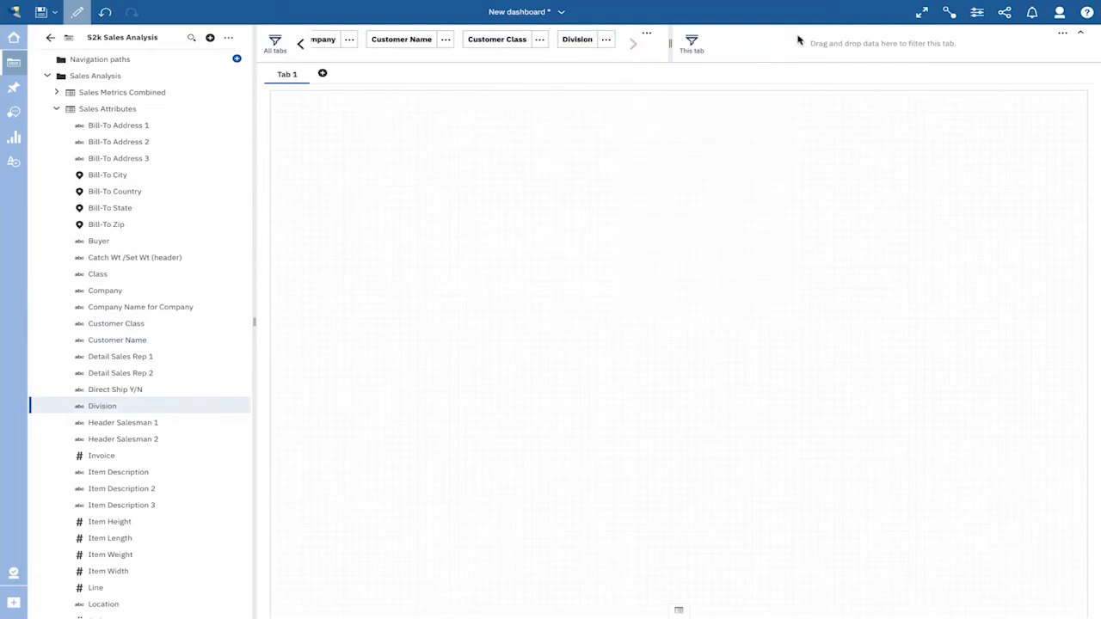
- Add Year, Month and Week from Sales Dates as filters for this tab only, without selecting any values
click(56, 109)
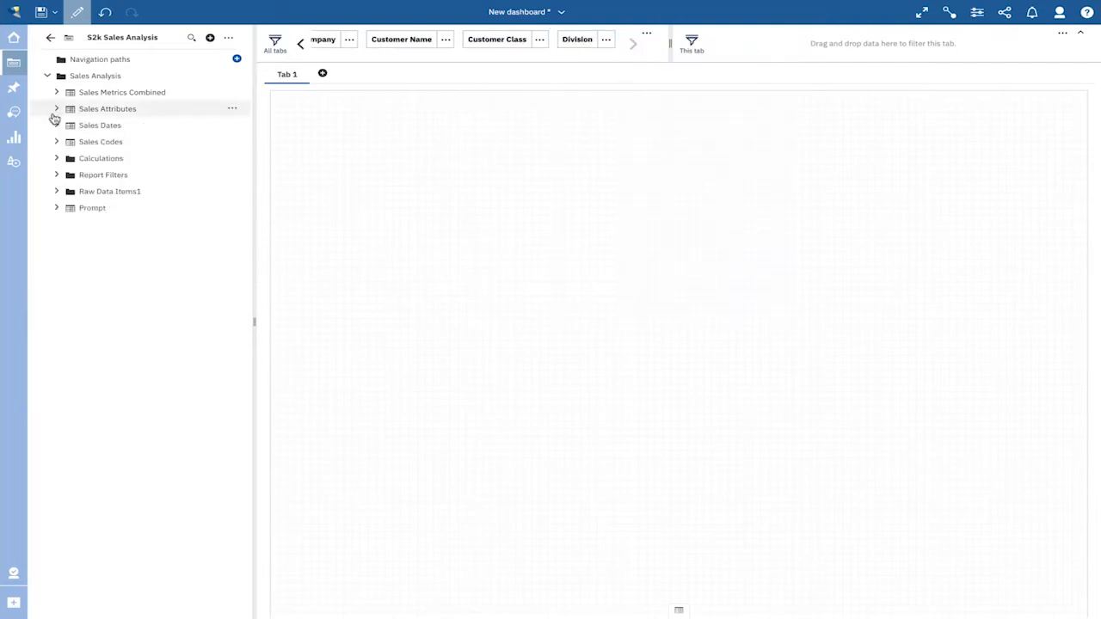
click(55, 126)
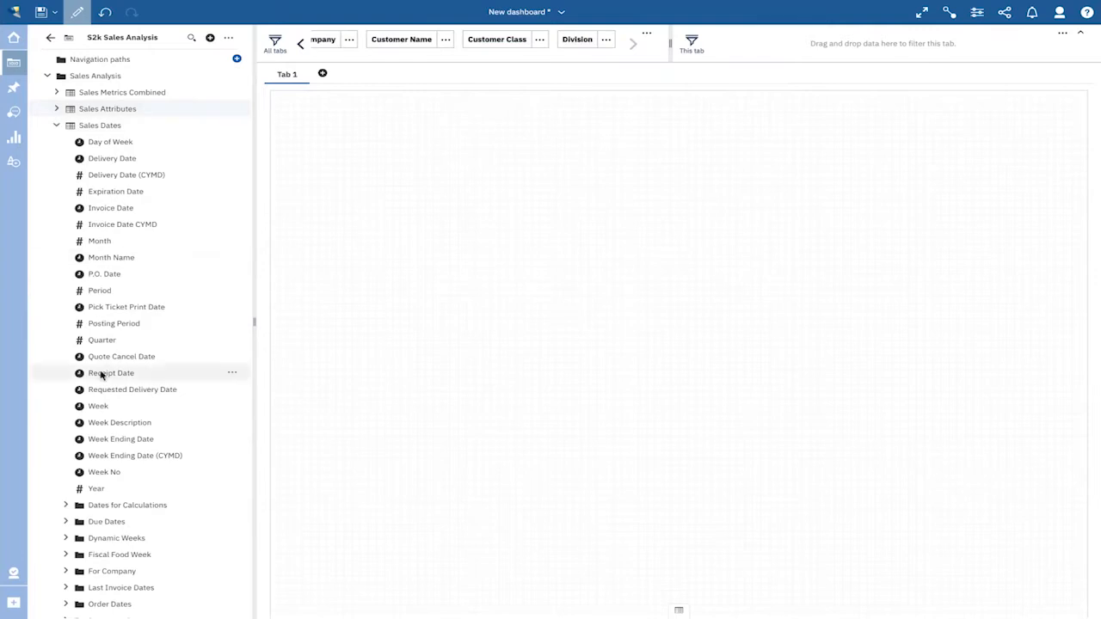
drag(95, 489, 730, 37)
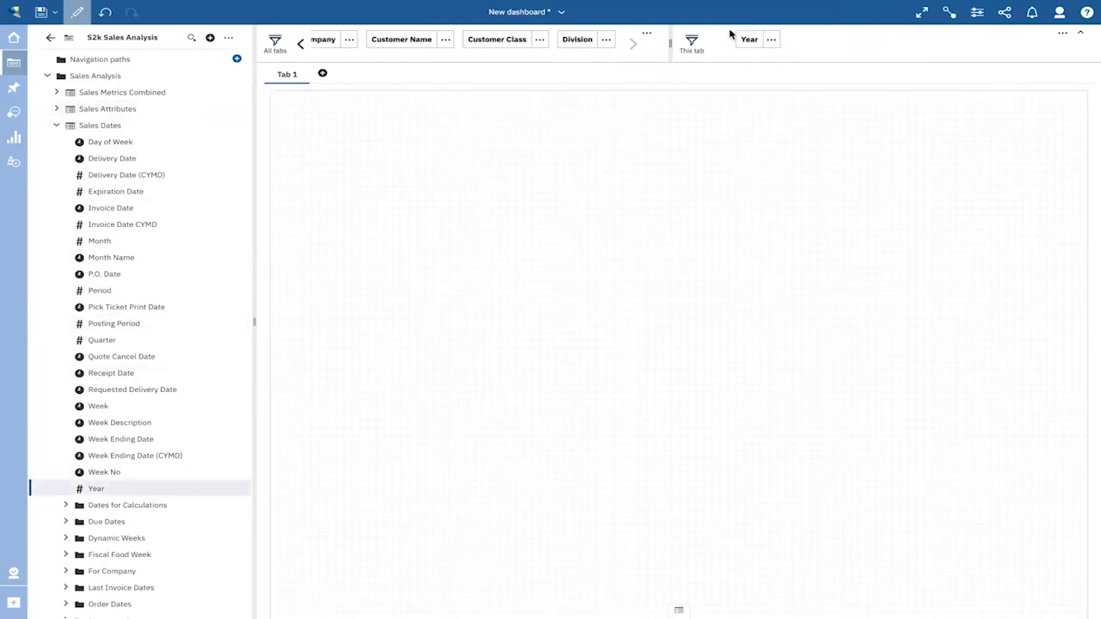
click(941, 68)
drag(140, 241, 798, 47)
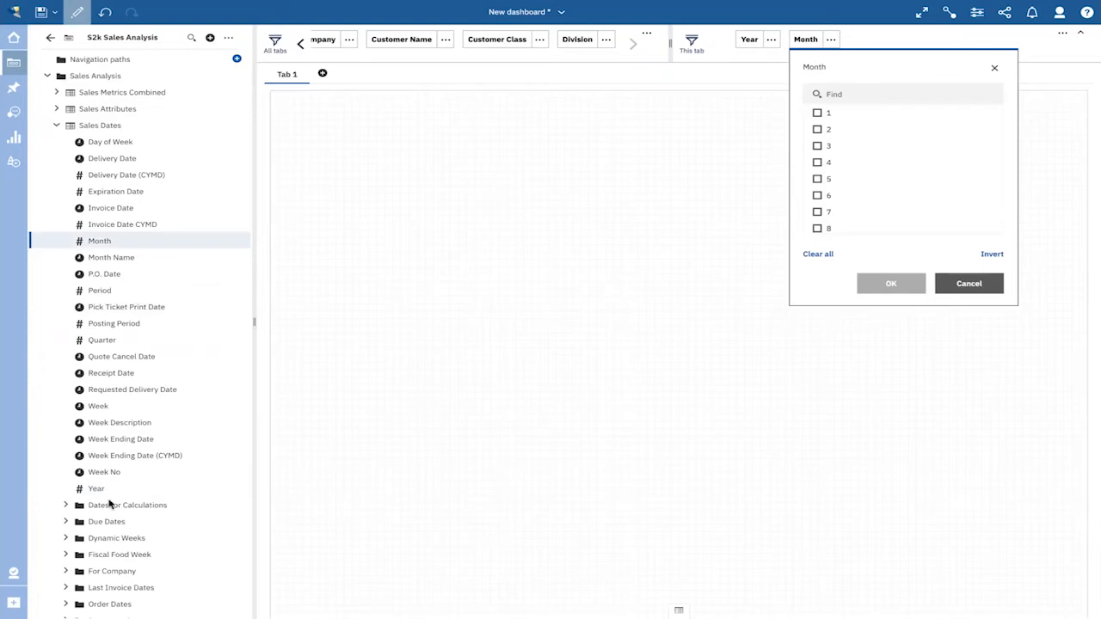
click(108, 141)
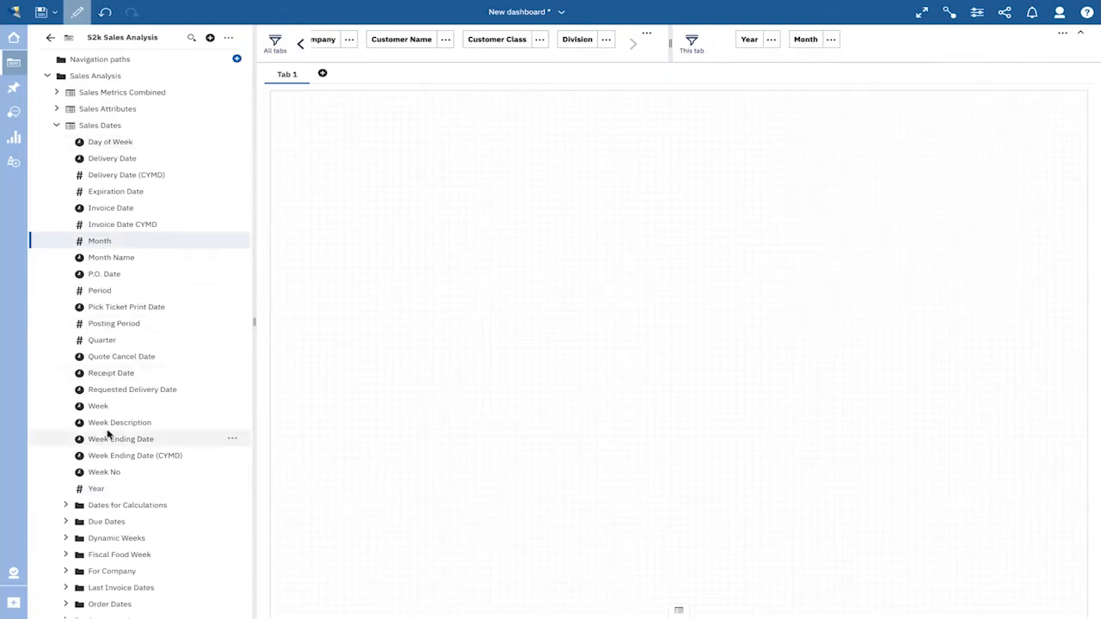
drag(104, 410, 858, 42)
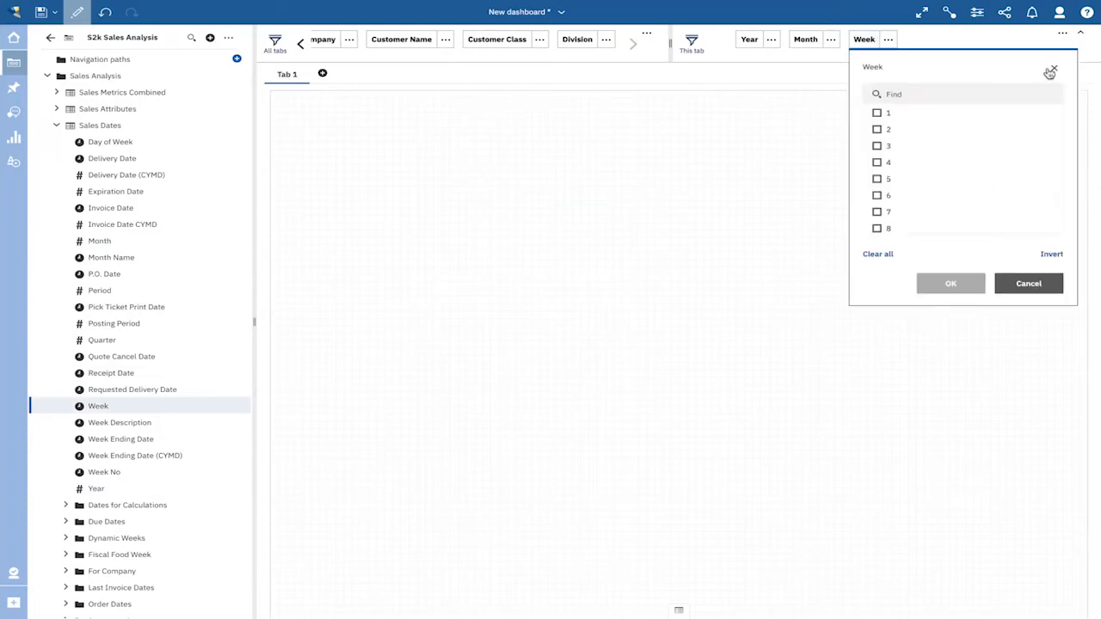
click(1056, 72)
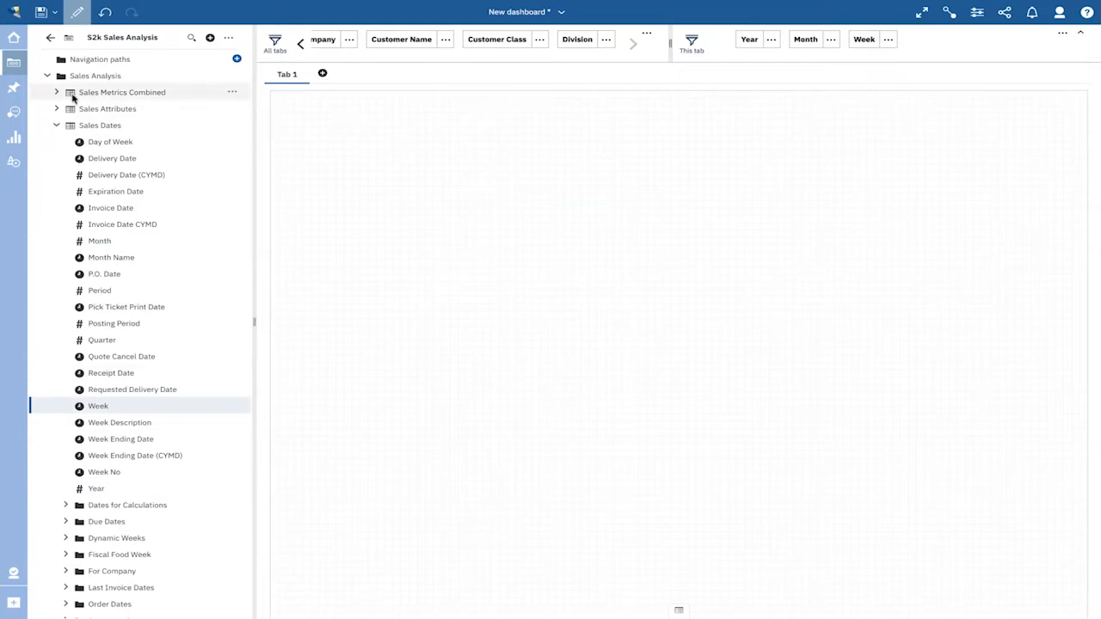
- Add Sales W/Discounts from Sales Metrics Combined as a small summary tile in the canvas's upper-left corner
click(57, 125)
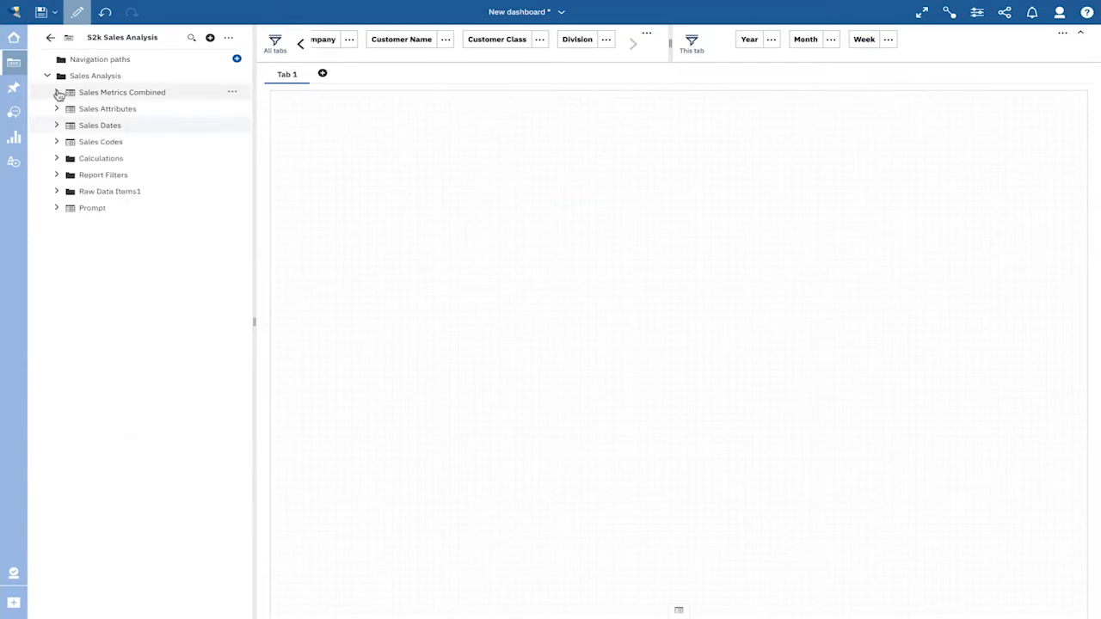
click(56, 93)
scroll(129, 202, down, 3)
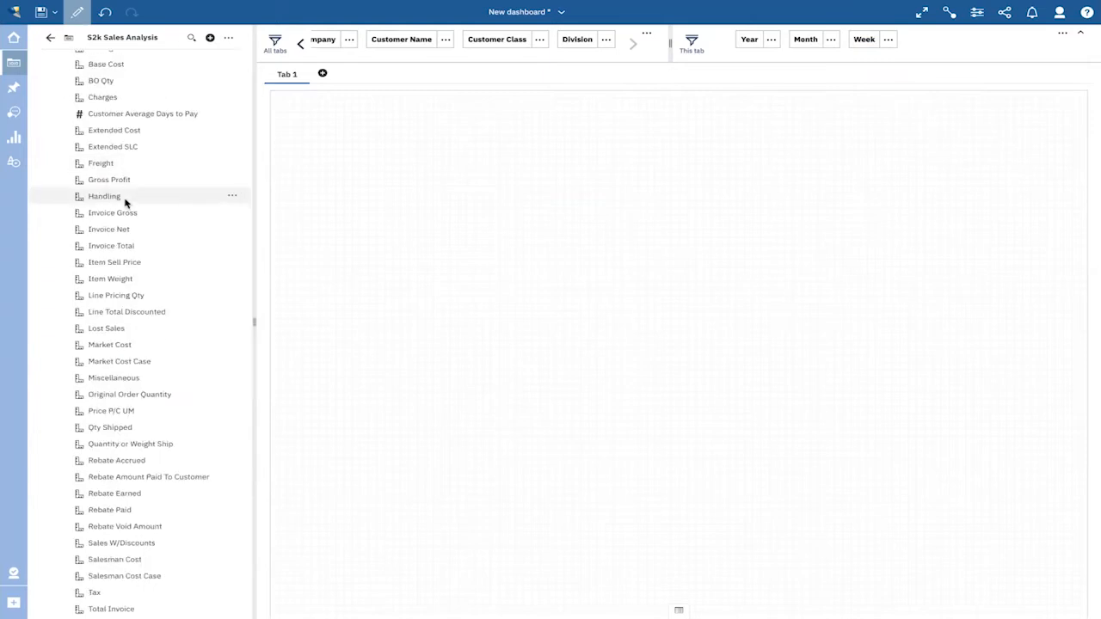
scroll(129, 199, down, 3)
drag(150, 363, 321, 122)
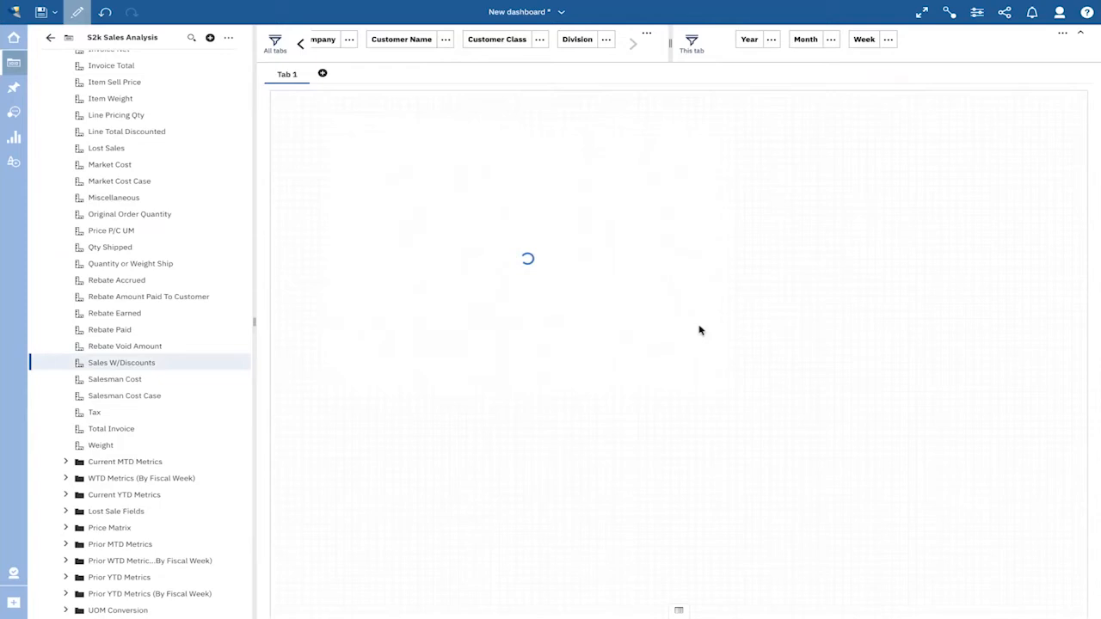
drag(733, 393, 513, 217)
drag(418, 131, 377, 110)
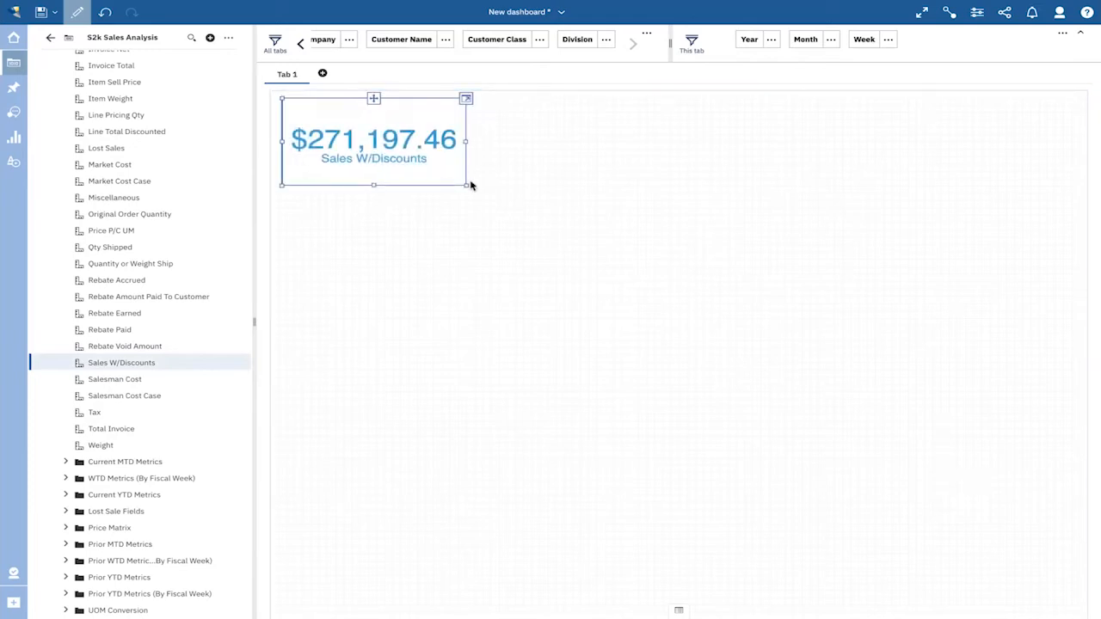
drag(464, 185, 459, 156)
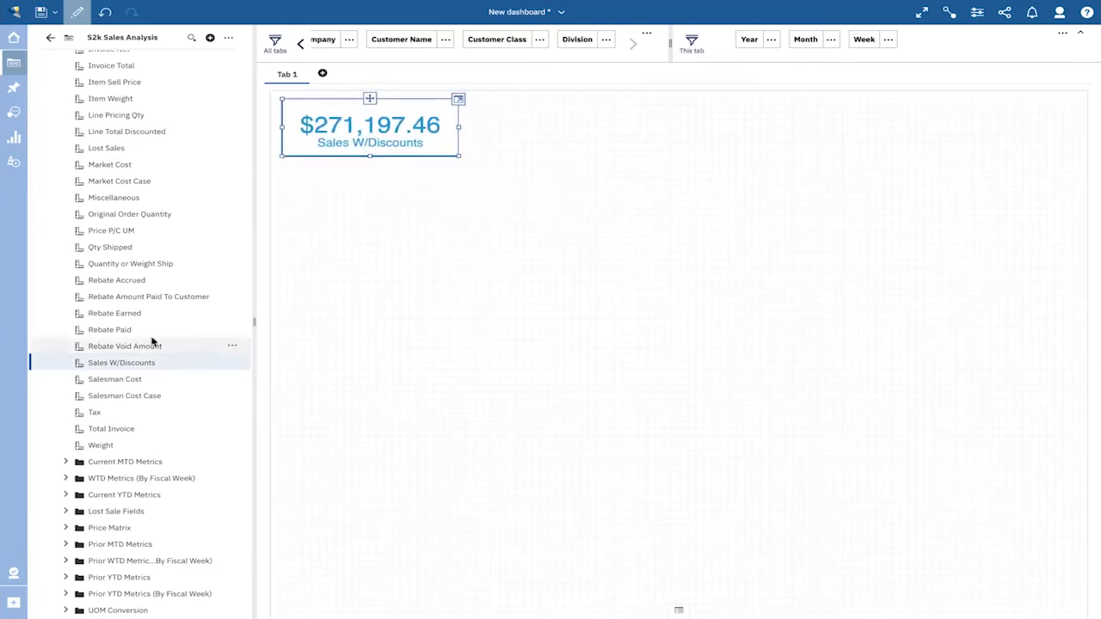
- Add the Extended Cost metric to the canvas and shrink it to a small tile beside Sales W/Discounts
scroll(151, 341, up, 5)
drag(127, 146, 721, 269)
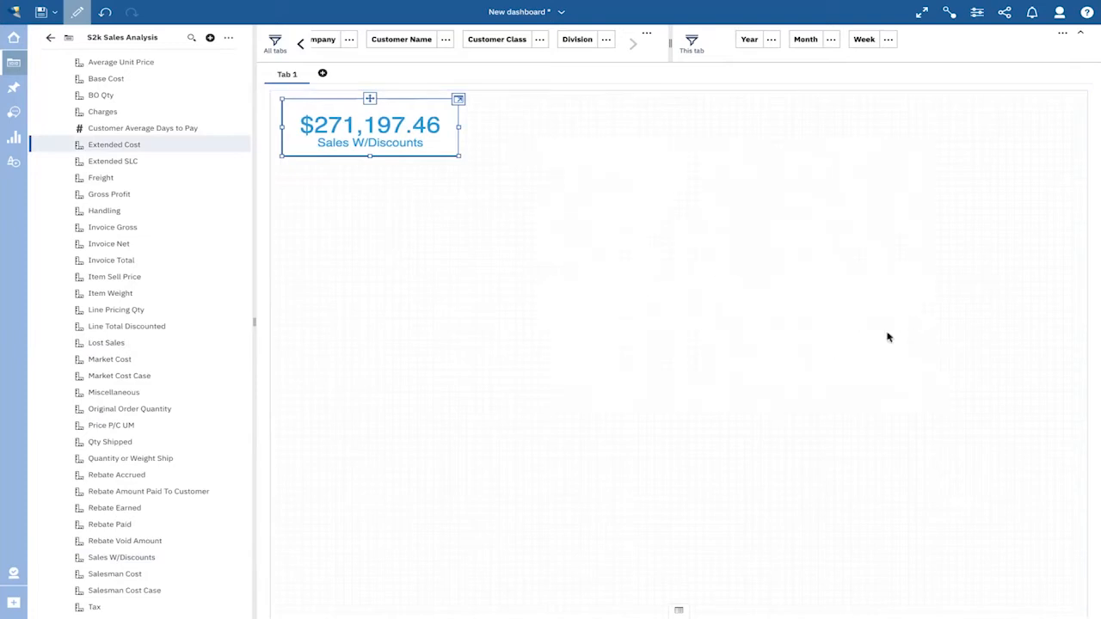
drag(944, 411, 794, 207)
drag(668, 140, 596, 98)
drag(724, 133, 631, 139)
- Add the Gross Profit metric to the canvas, shrink its tile and place it beside Extended Cost
drag(126, 196, 688, 173)
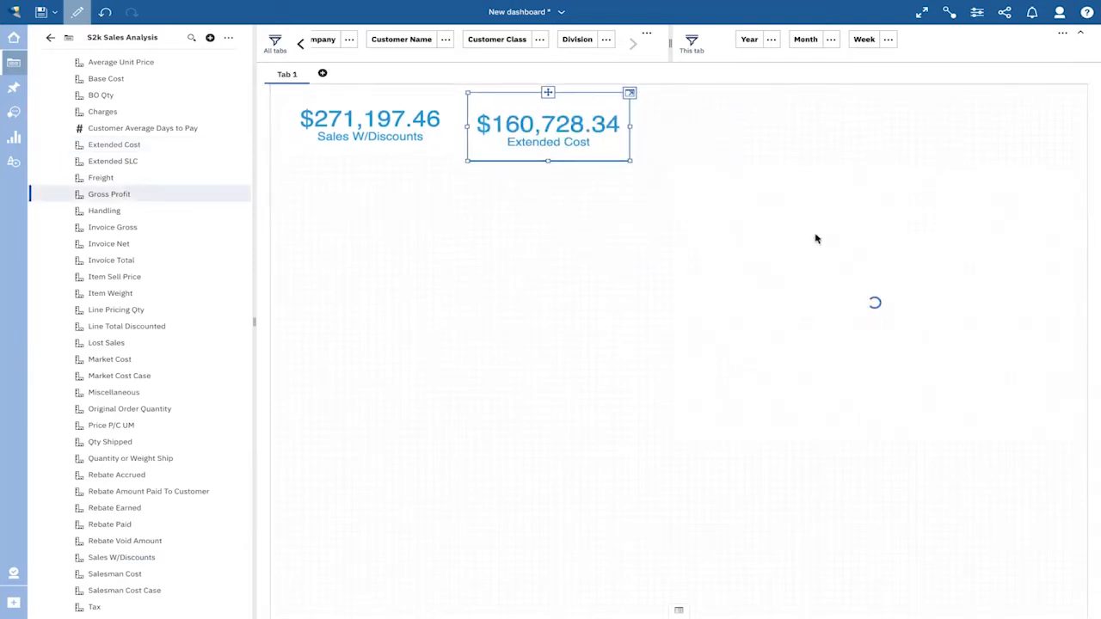
drag(1076, 438, 876, 264)
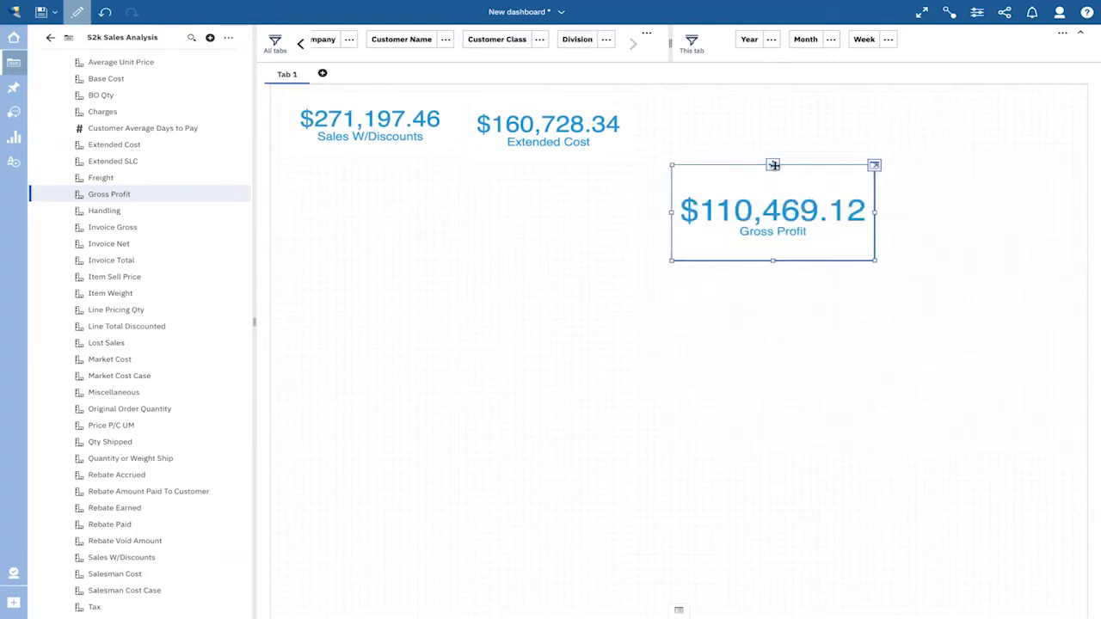
drag(773, 164, 751, 93)
click(696, 229)
- Add Combined GP % from the Calculations folder, shrink its tile and place it beside Gross Profit
scroll(204, 223, down, 8)
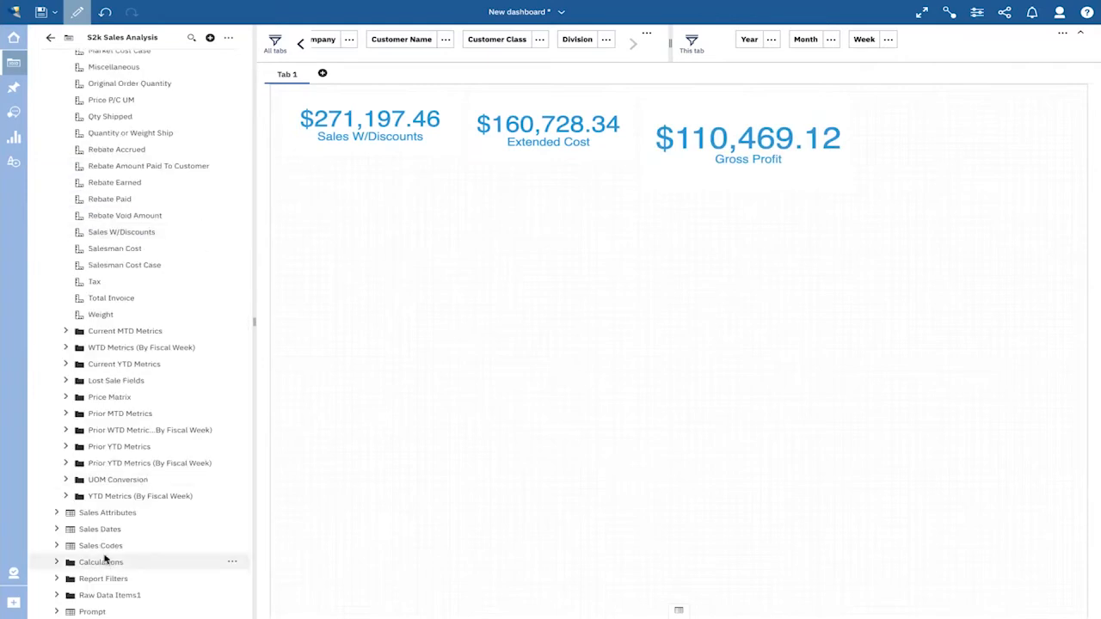
click(61, 563)
click(57, 563)
scroll(117, 561, down, 1)
drag(117, 567, 638, 321)
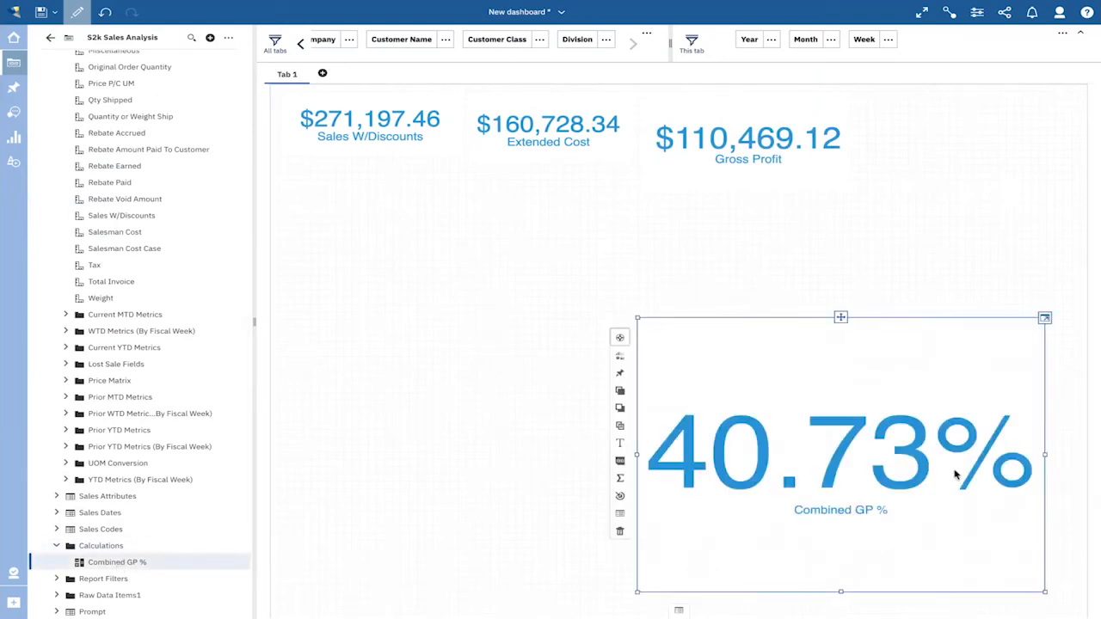
drag(1044, 592, 818, 376)
drag(728, 318, 959, 101)
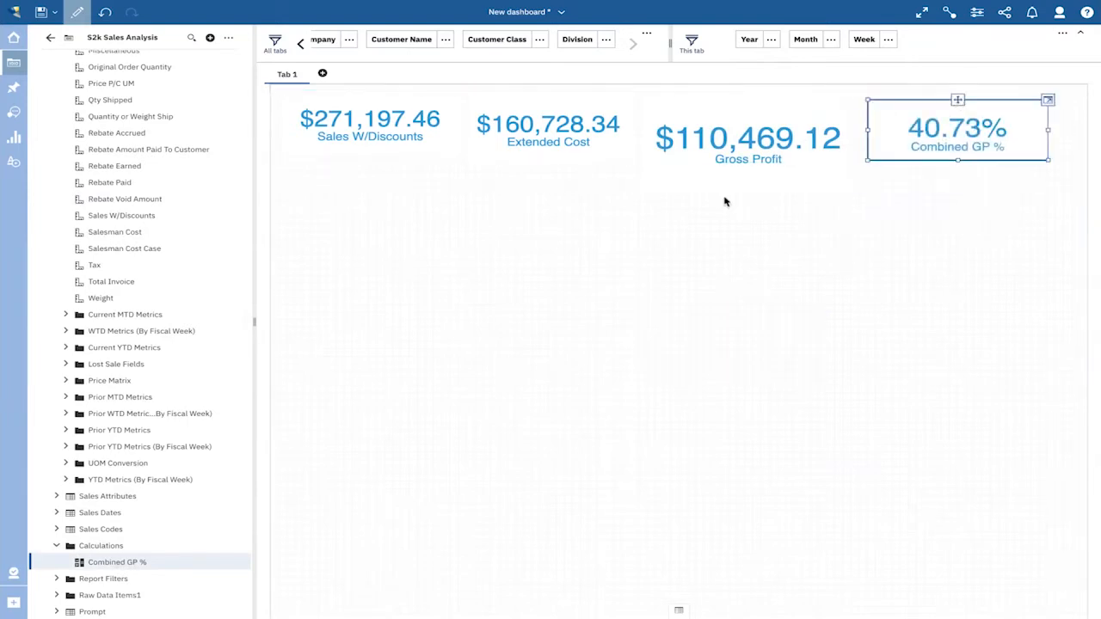
- Give the Sales W/Discounts, Extended Cost, Gross Profit and Combined GP % tiles a dark blue border, #00558B
click(390, 131)
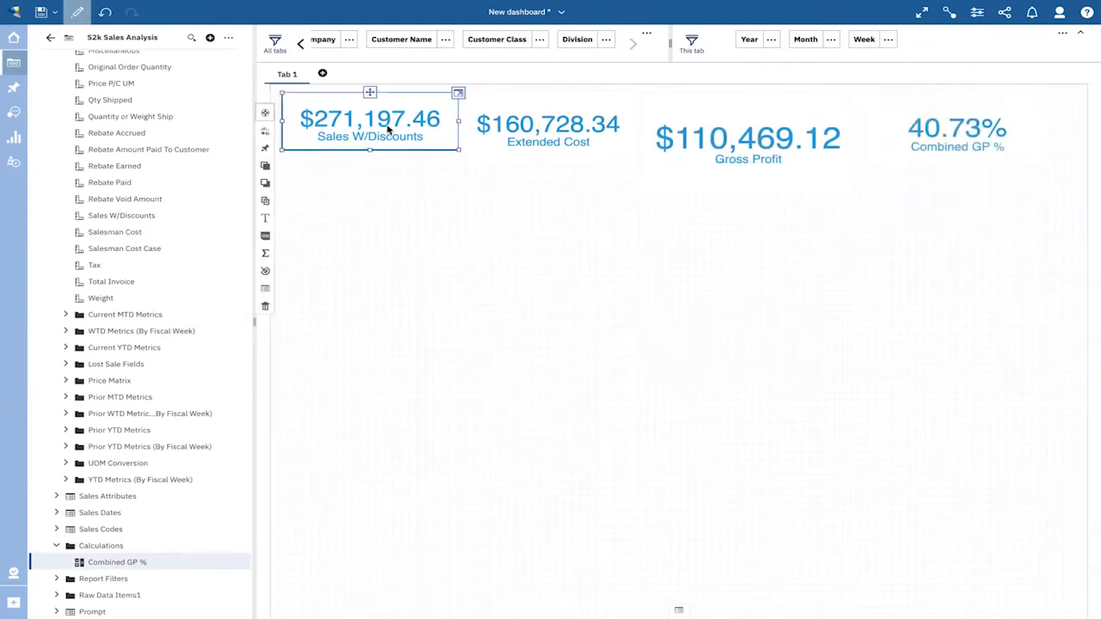
ctrl+click(520, 140)
ctrl+click(732, 151)
ctrl+click(912, 145)
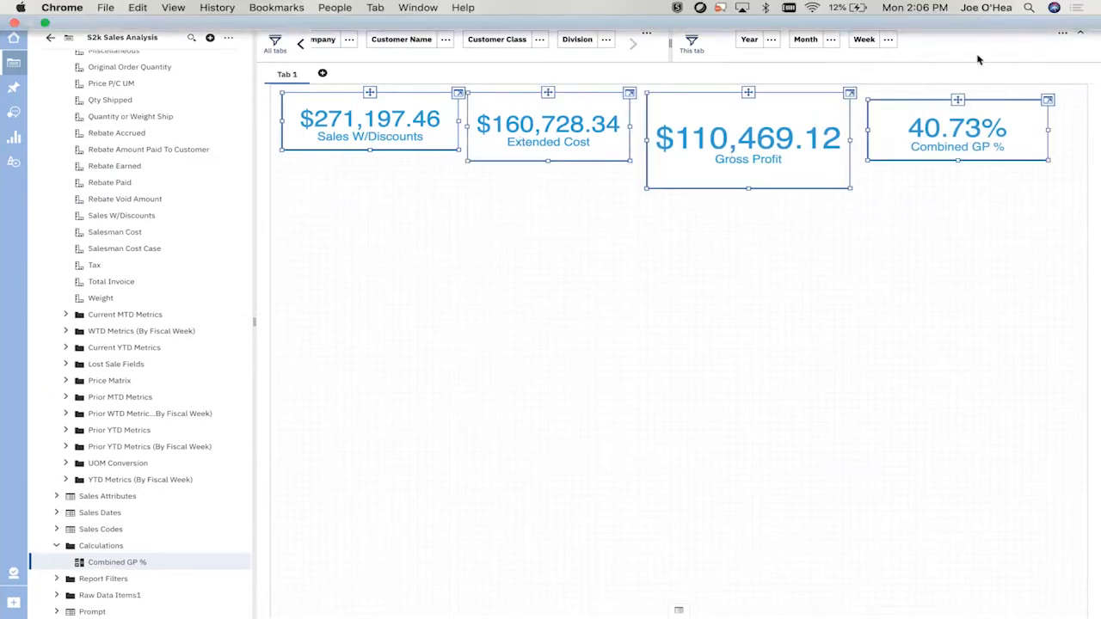
click(977, 13)
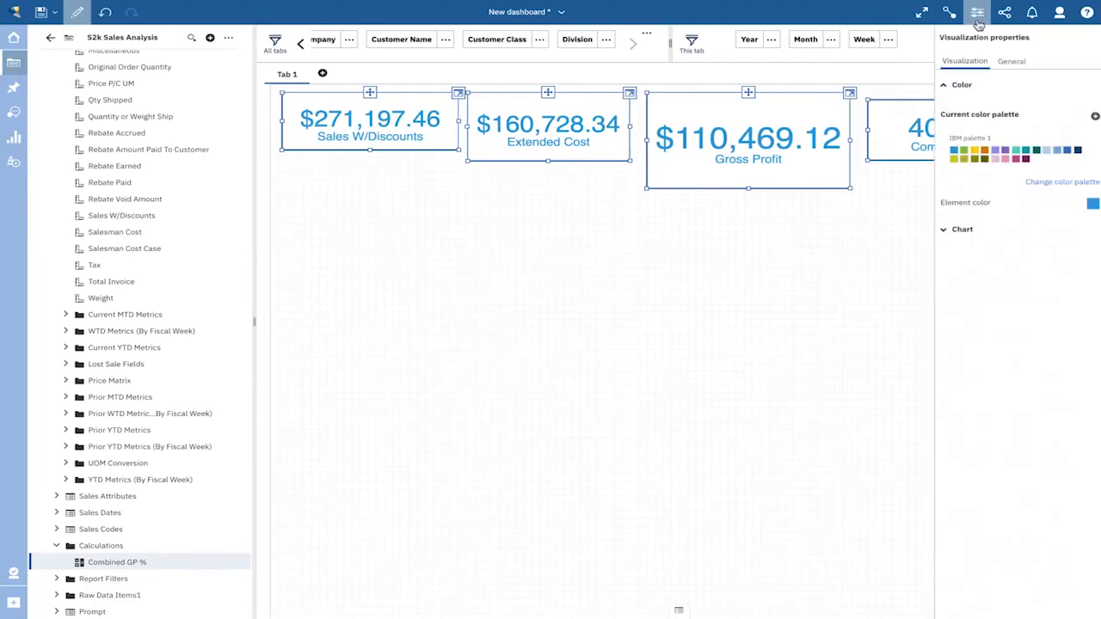
click(1005, 62)
click(974, 86)
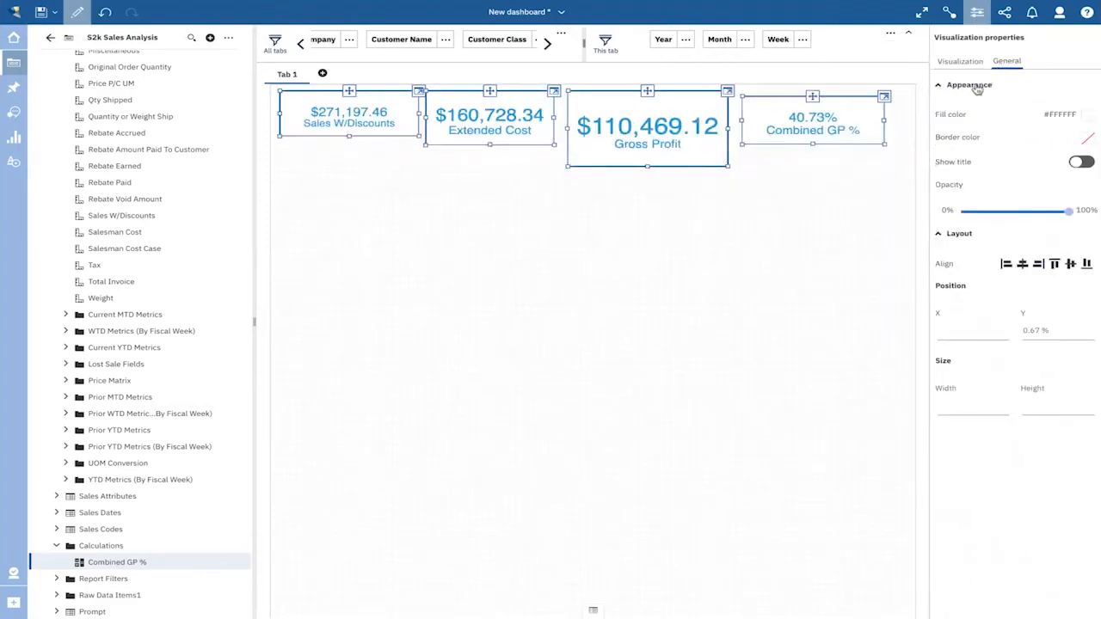
click(1089, 139)
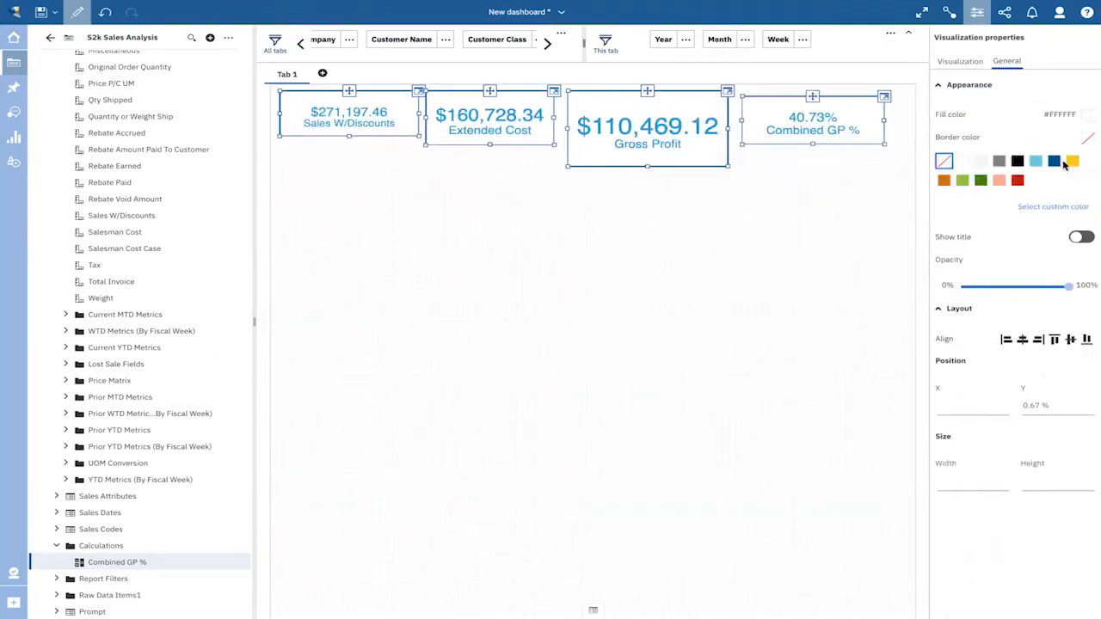
click(1055, 163)
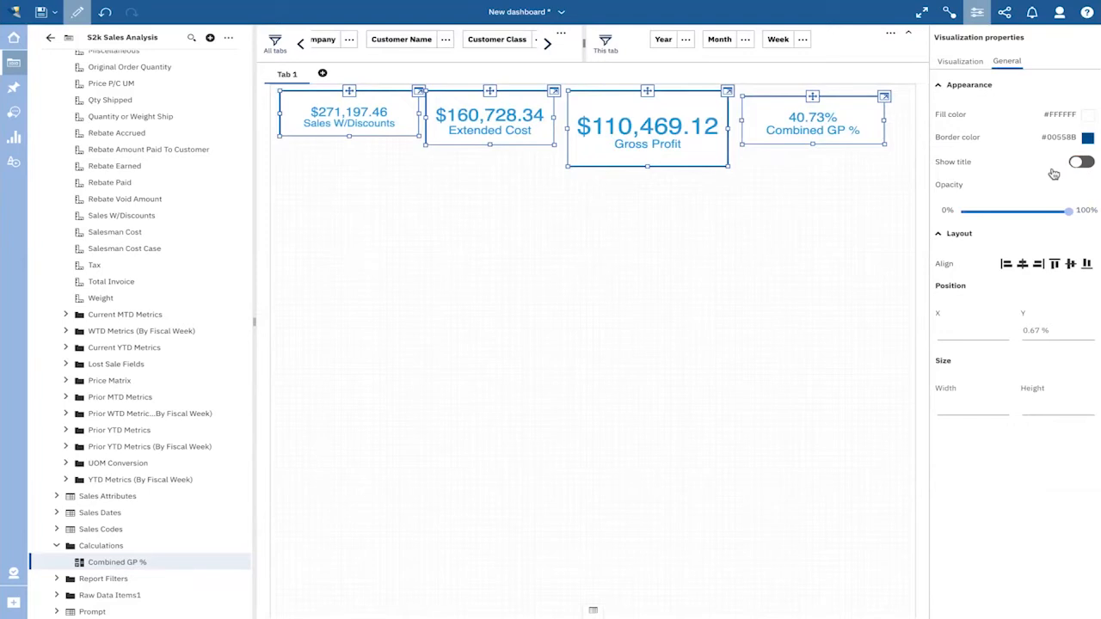
- Set the size of the four selected summary tiles to 20% width and 5% height
click(962, 404)
text(20)
key(Tab)
text(5)
key(Return)
click(719, 280)
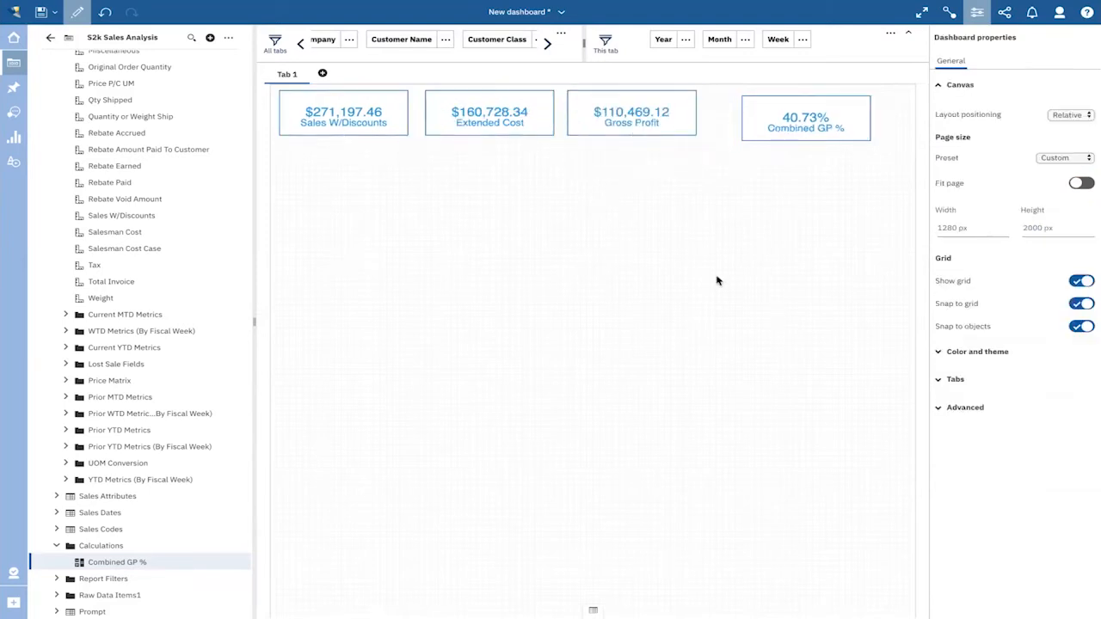
- Align the Combined GP % tile with the row and shift it and the Gross Profit tile to spread the tiles out
click(795, 121)
drag(805, 95, 819, 94)
click(629, 97)
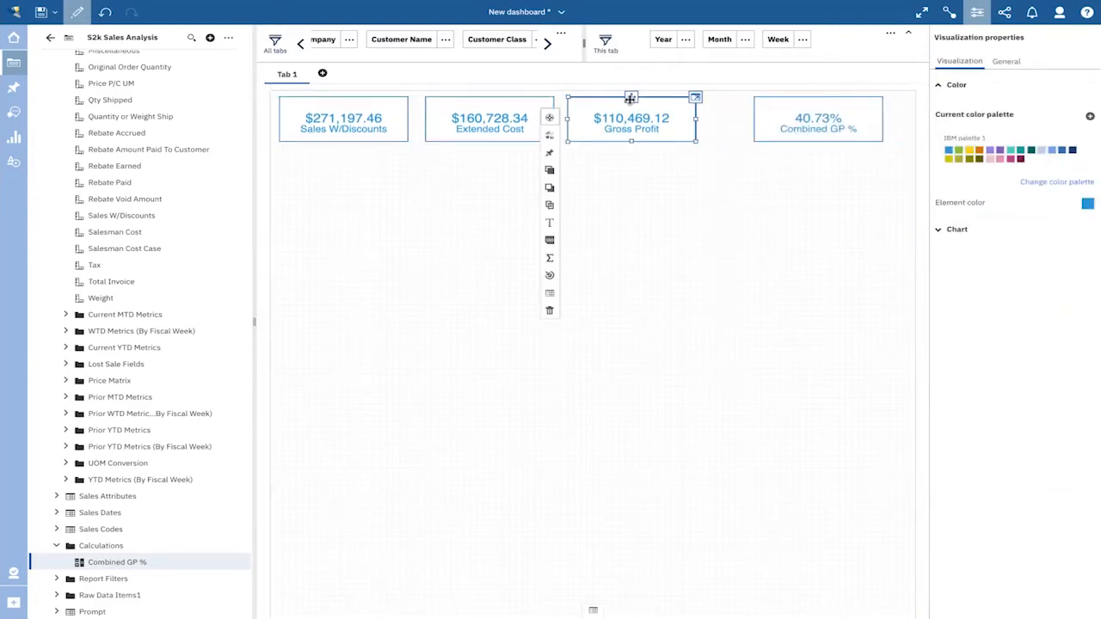
drag(629, 97, 656, 97)
click(479, 107)
click(559, 170)
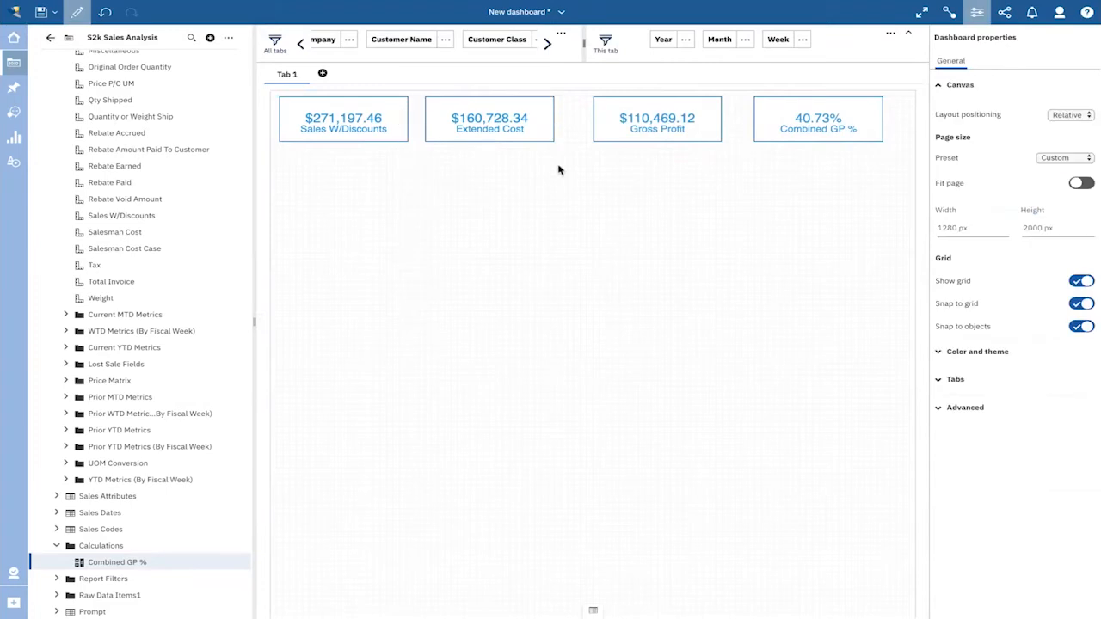
click(973, 23)
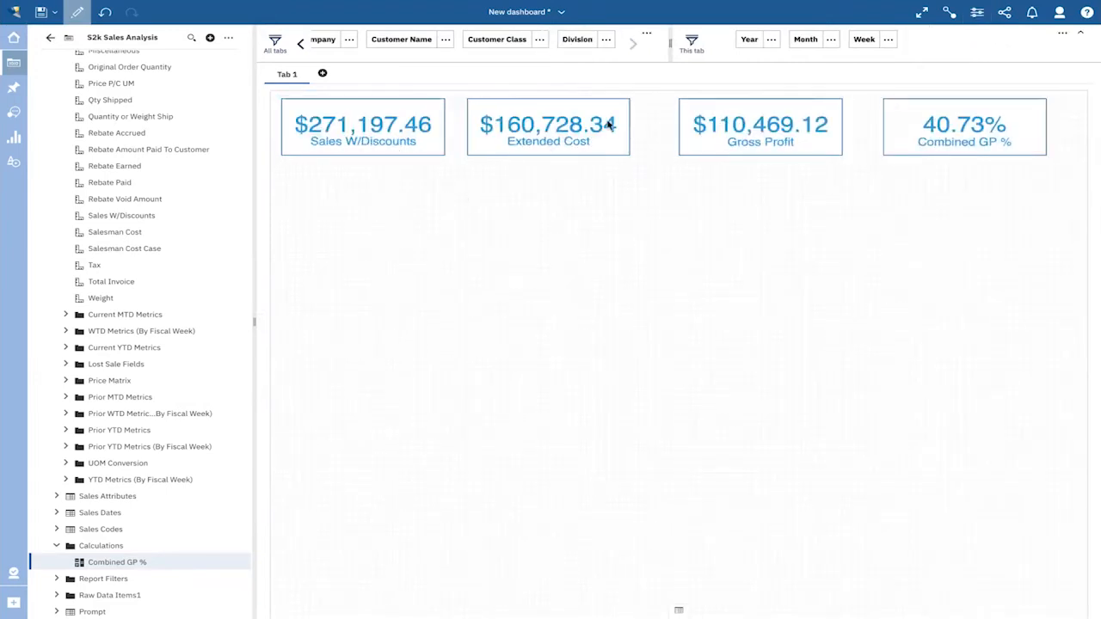
- Add a Line and column visualization below the tiles and assign Division from Sales Attributes to its x-axis
click(13, 139)
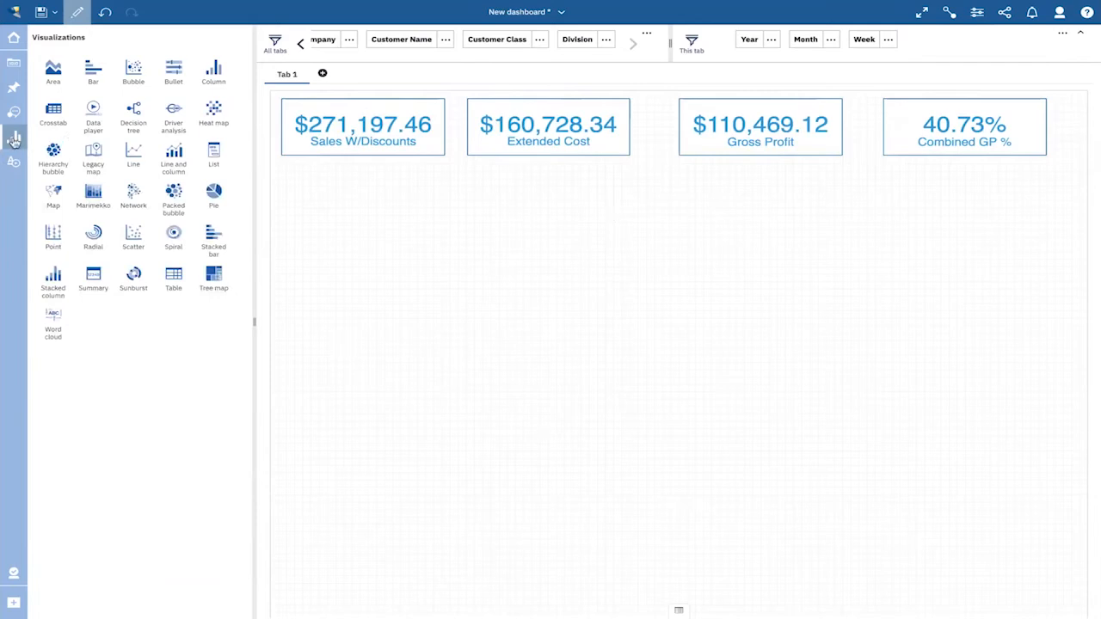
click(14, 139)
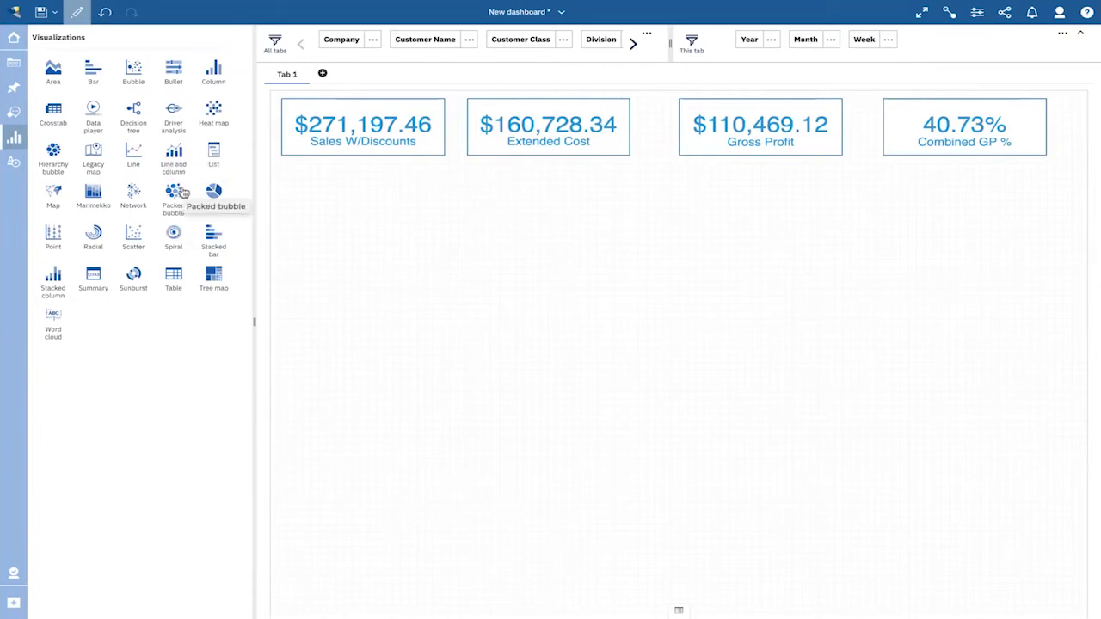
drag(173, 157, 384, 229)
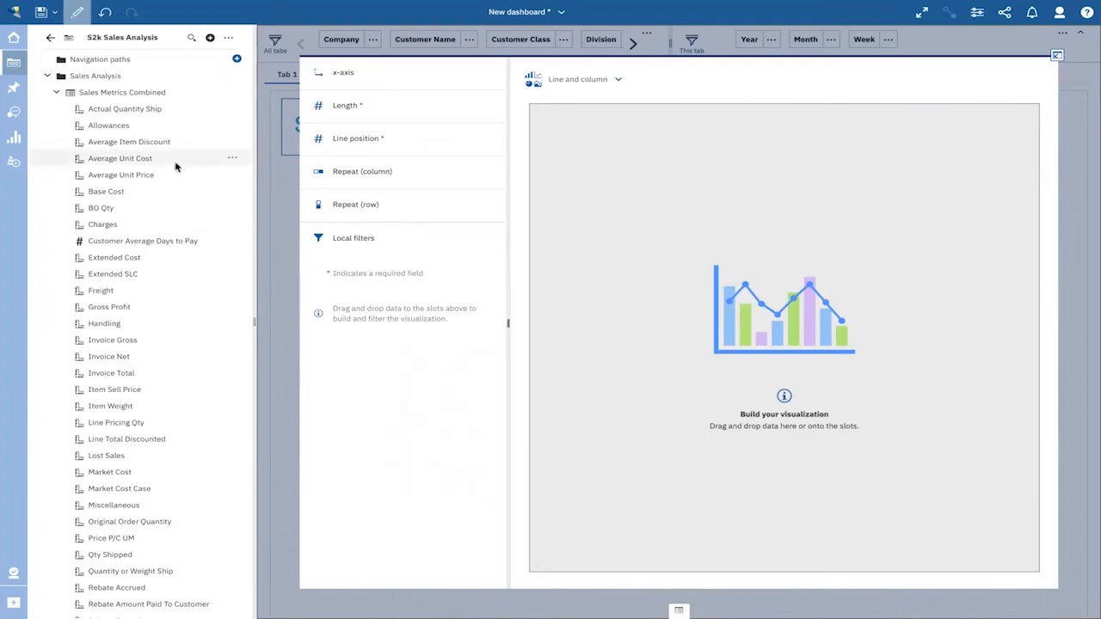
click(58, 93)
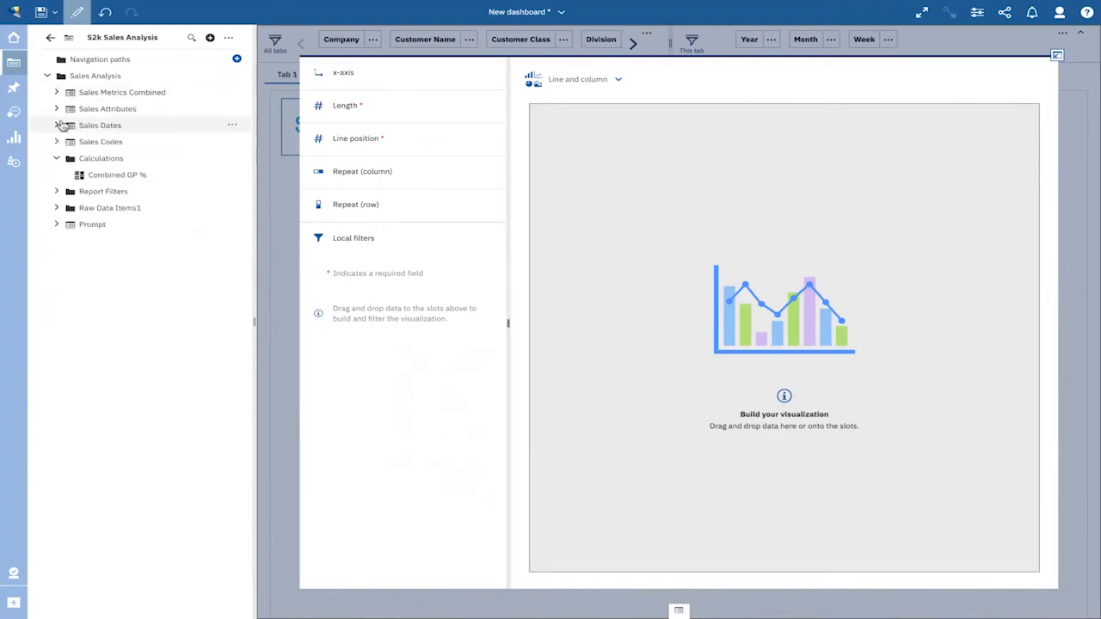
click(57, 109)
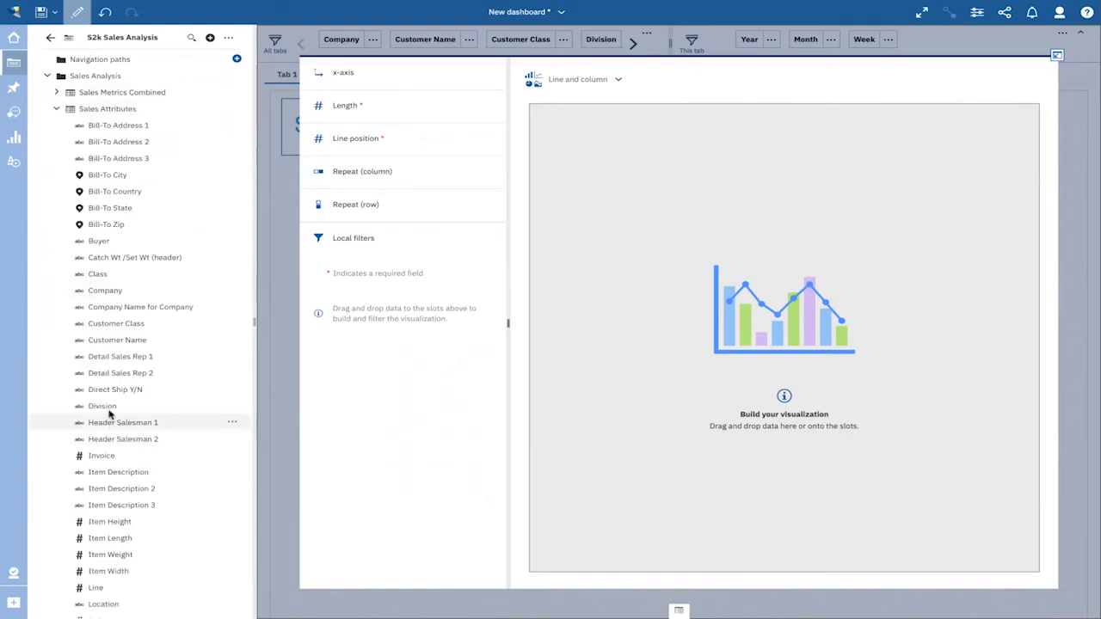
drag(108, 414, 361, 75)
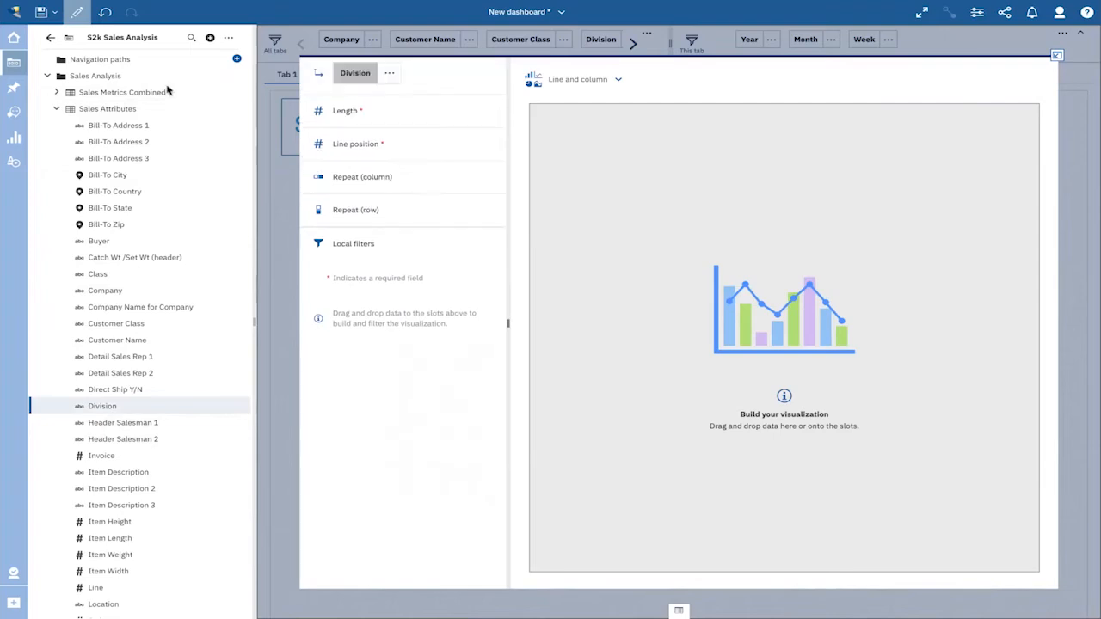
- Assign Sales W/Discounts to the chart's Length and Gross Profit to its Line position from Sales Metrics Combined
click(57, 109)
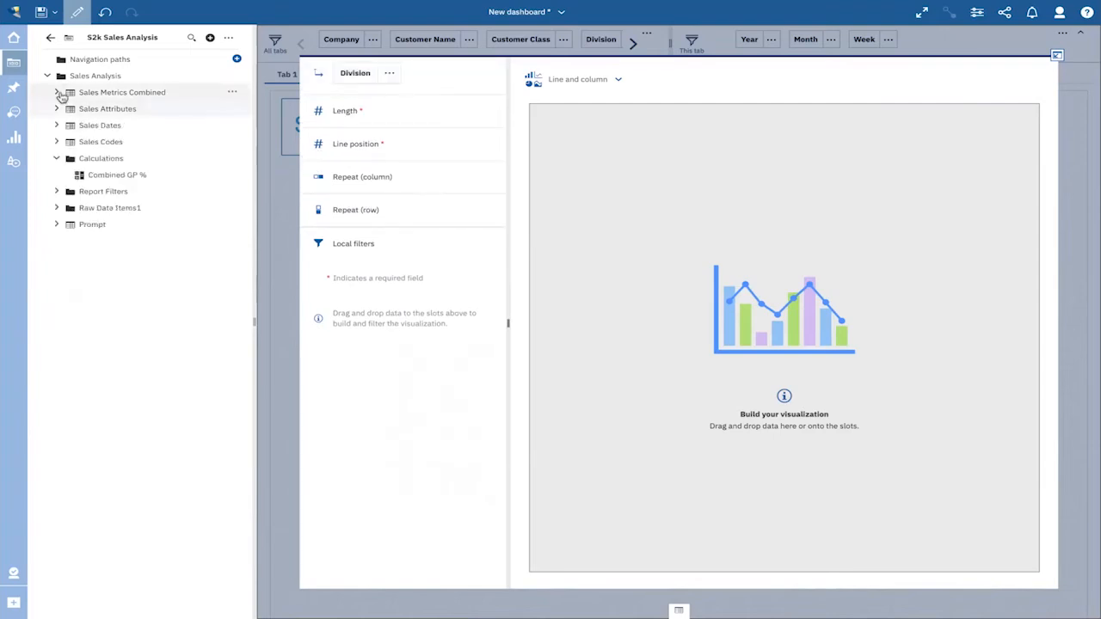
click(57, 92)
scroll(98, 410, down, 5)
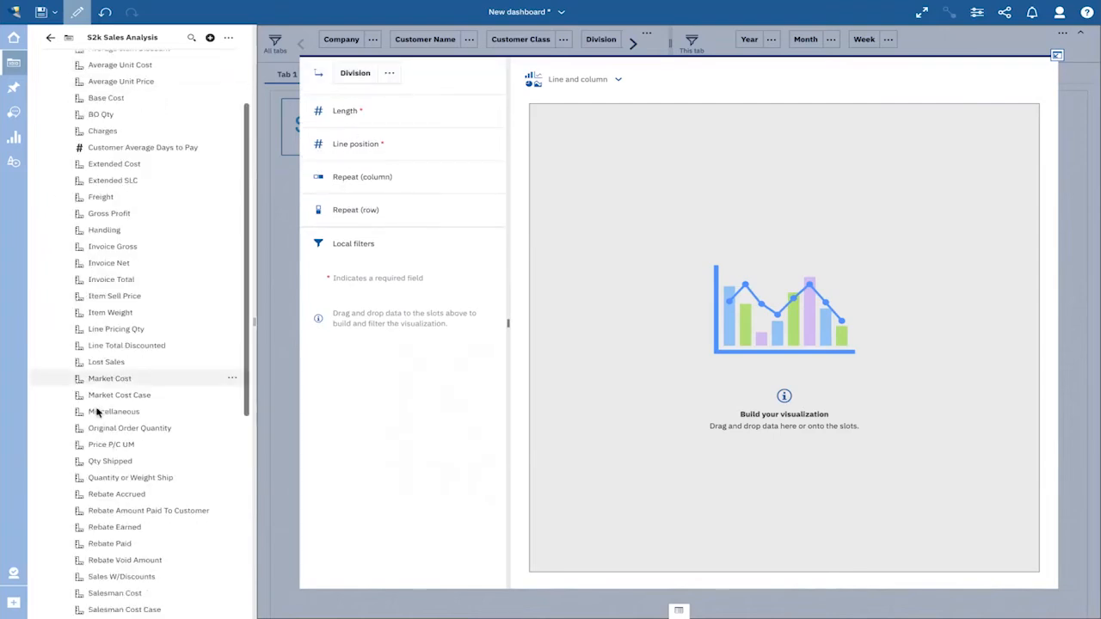
drag(86, 507, 344, 129)
drag(112, 144, 345, 148)
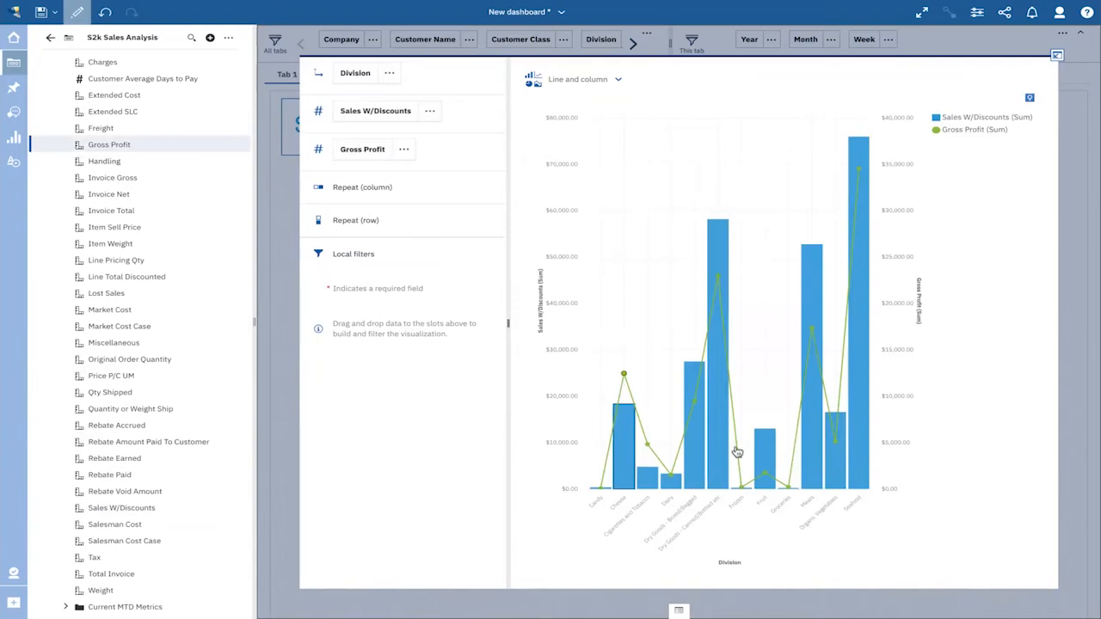
- Place the Division chart directly beneath the first two summary tiles and narrow it slightly
click(1058, 57)
drag(589, 226, 489, 164)
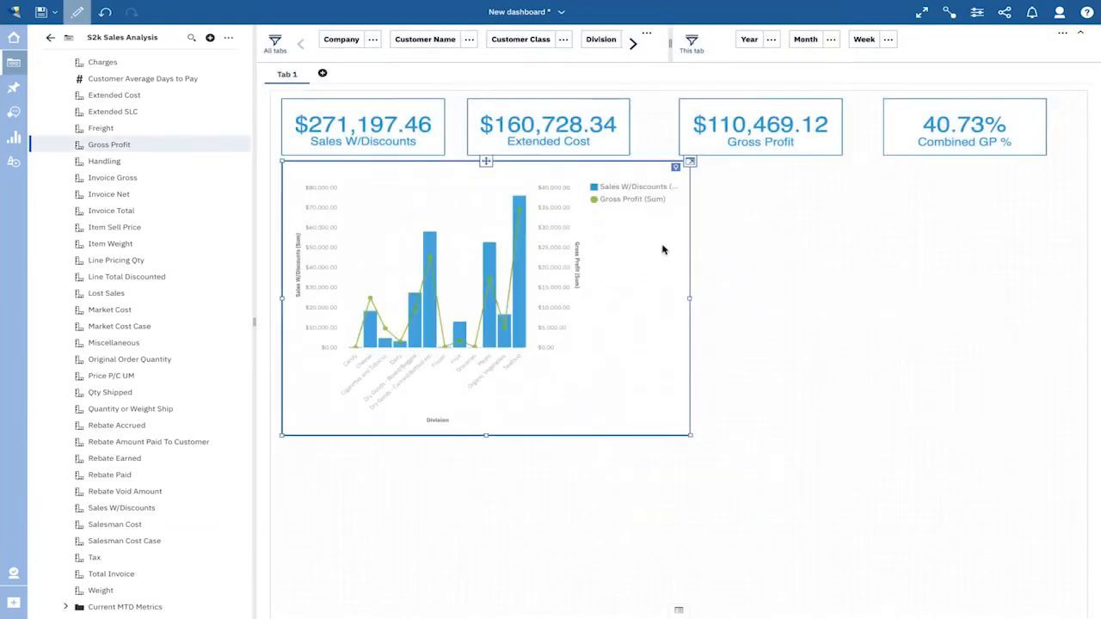
drag(690, 298, 656, 299)
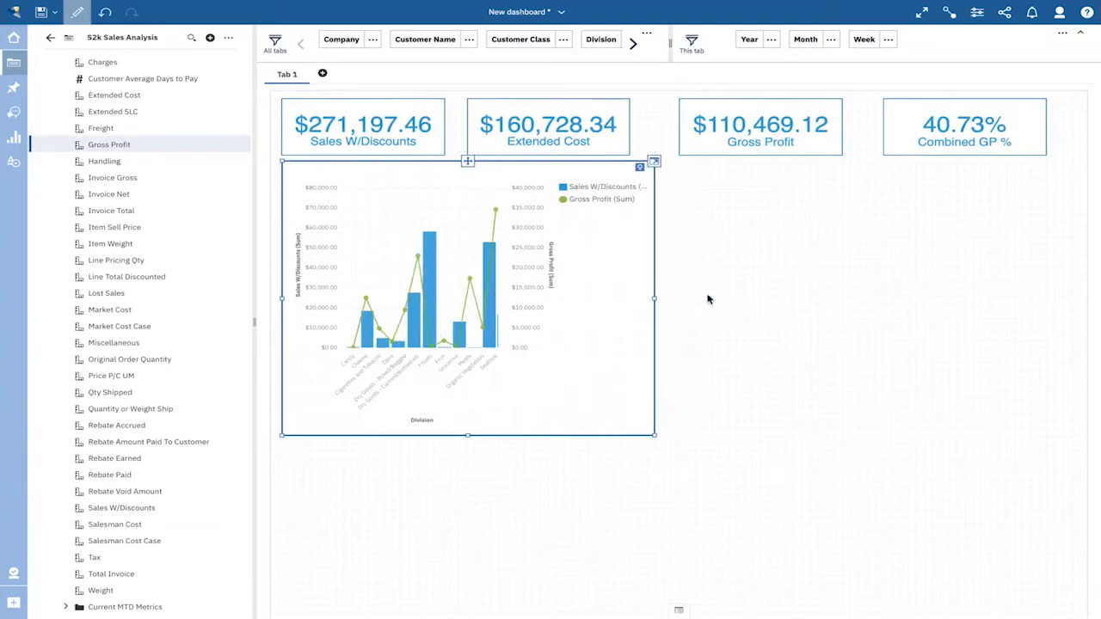
click(712, 300)
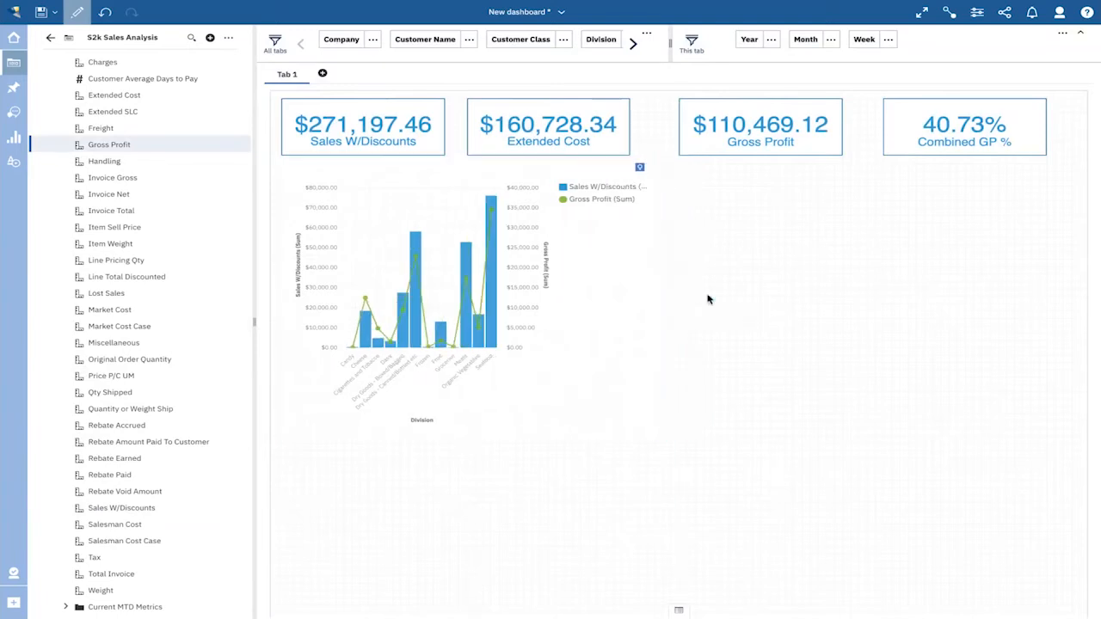
- Add a second Line and column visualization beside the Division chart and assign Month from Sales Dates to its x-axis
click(13, 137)
drag(185, 152, 777, 234)
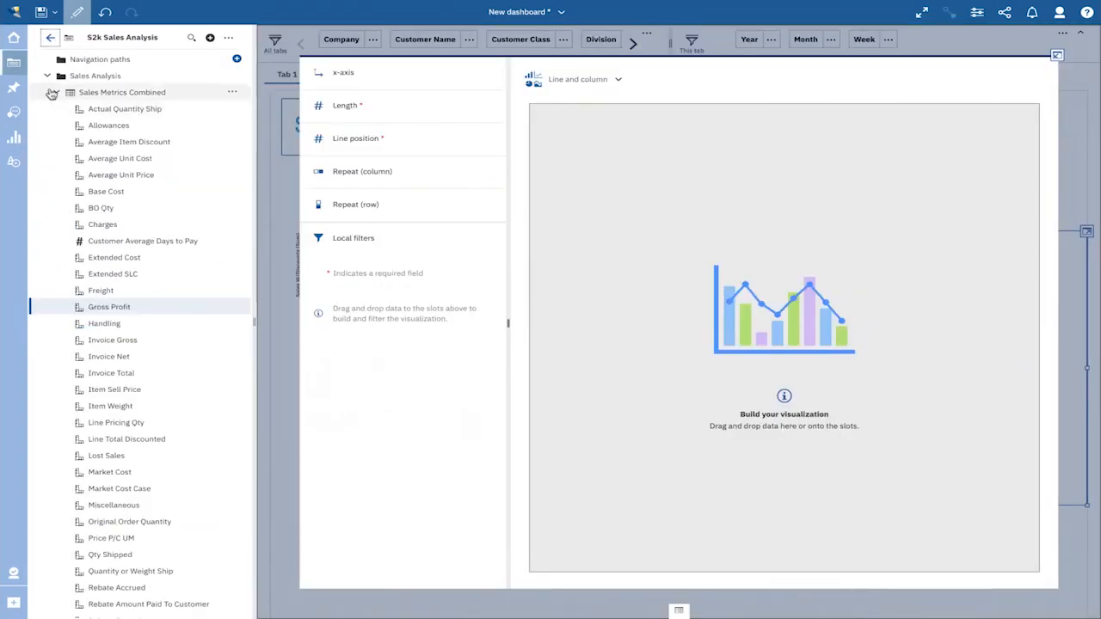
click(52, 93)
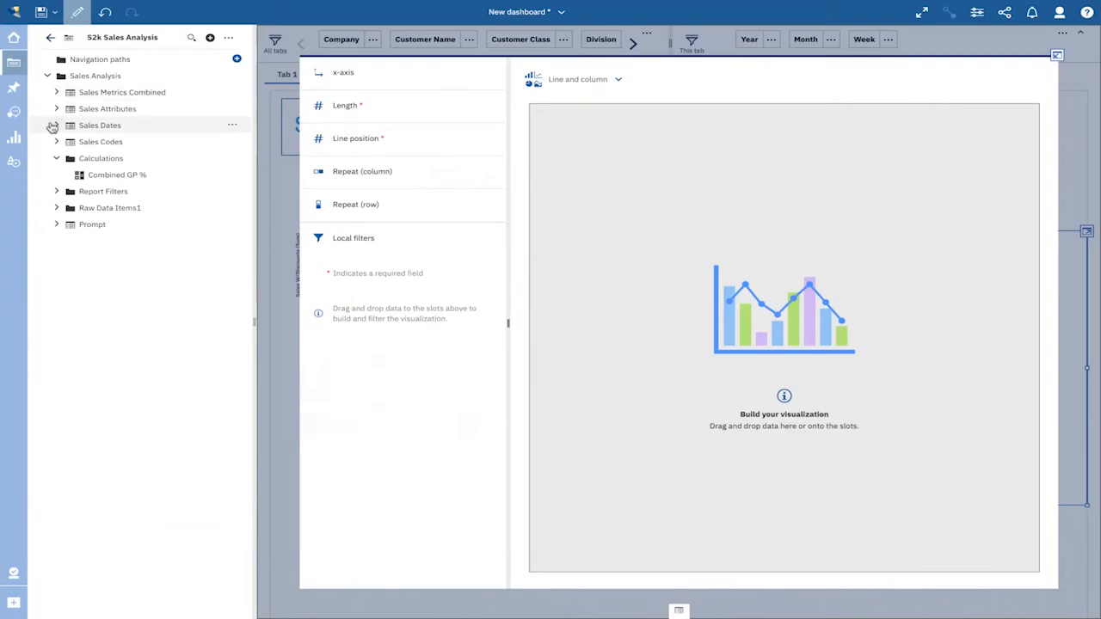
click(52, 126)
drag(206, 241, 366, 74)
click(56, 125)
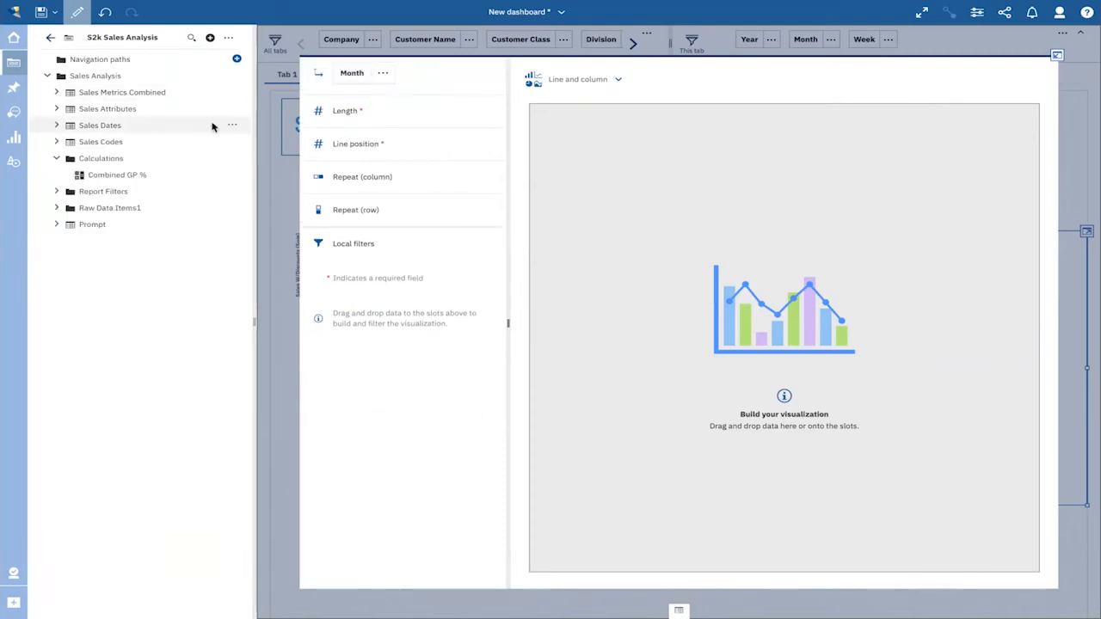
- Assign Sales W/Discounts to Length and Gross Profit to Line position, and place the Month chart beneath the last two tiles
click(56, 92)
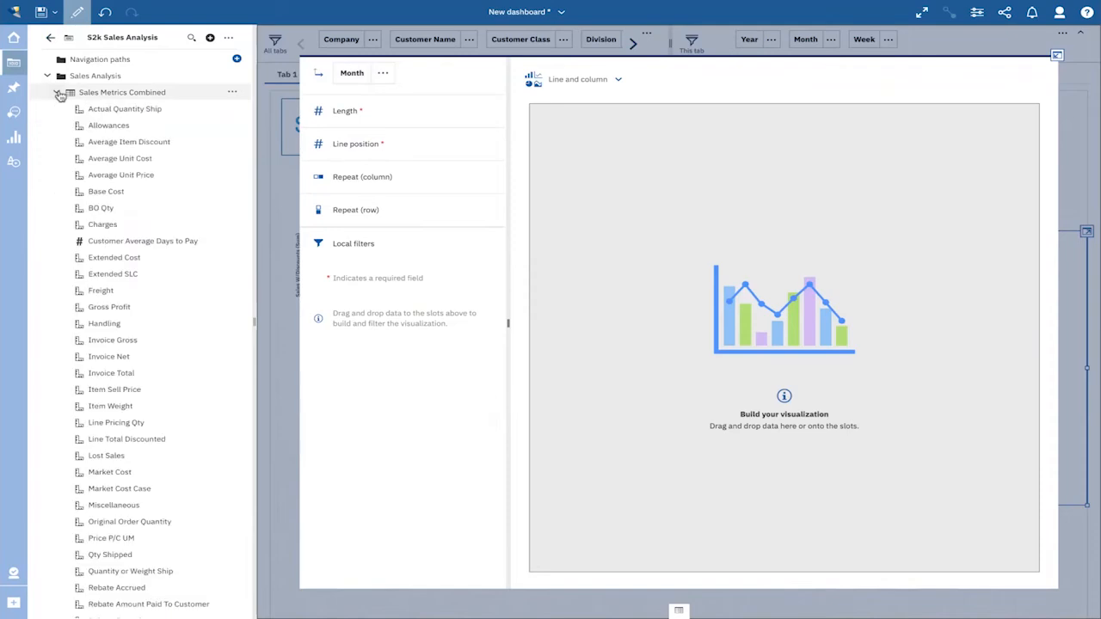
scroll(118, 216, down, 3)
scroll(119, 220, down, 1)
drag(118, 430, 365, 151)
click(1057, 56)
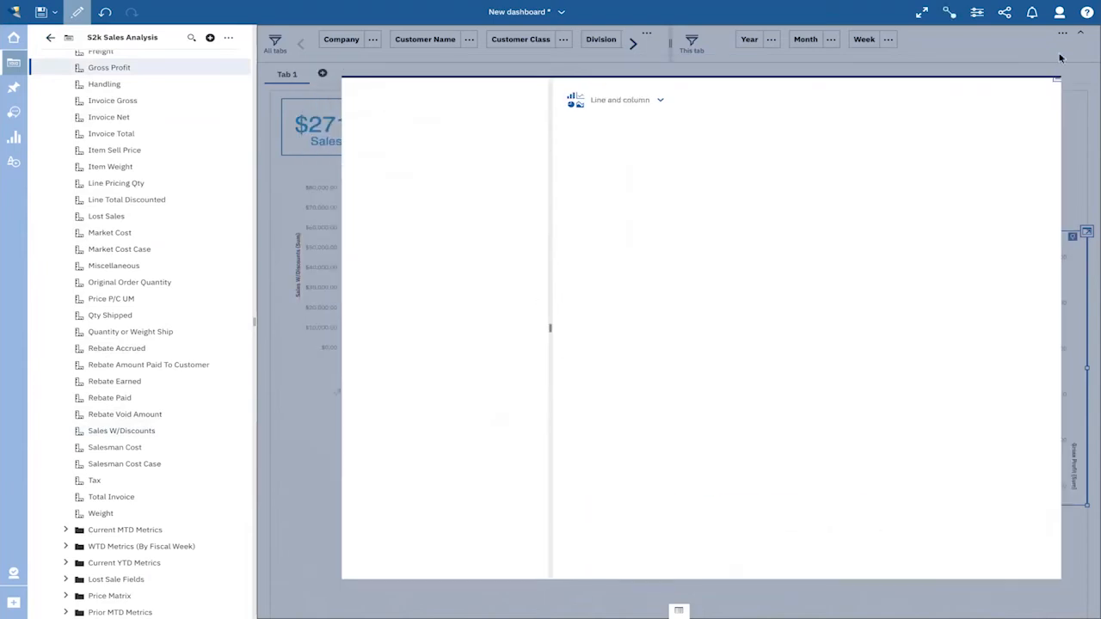
drag(881, 230, 869, 167)
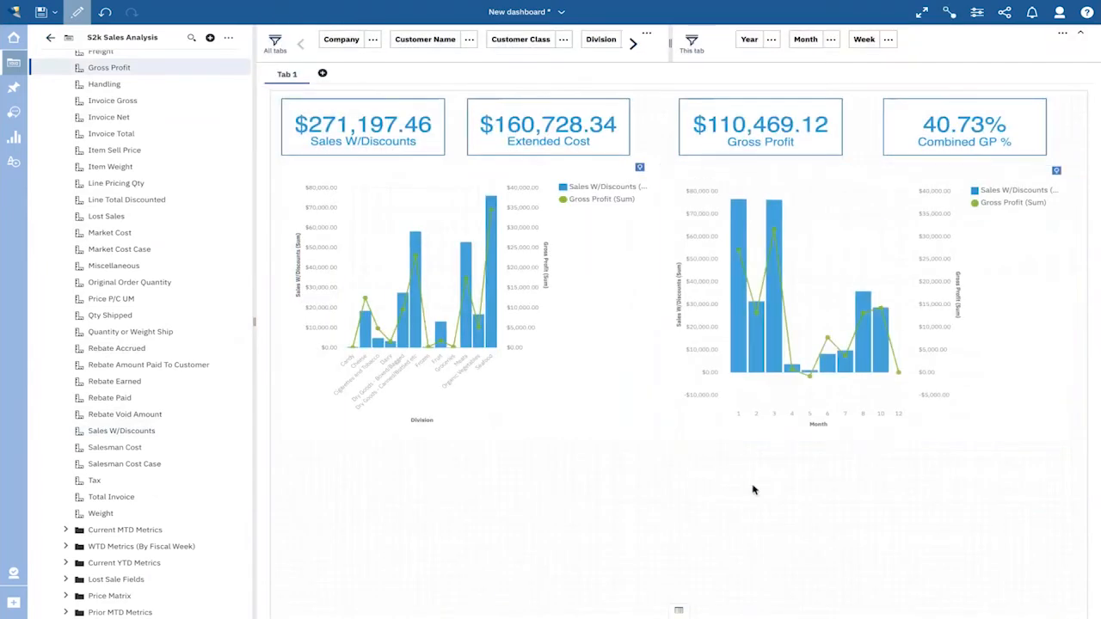
- Give the Division and Month charts a dark blue border and turn on their titles
click(589, 338)
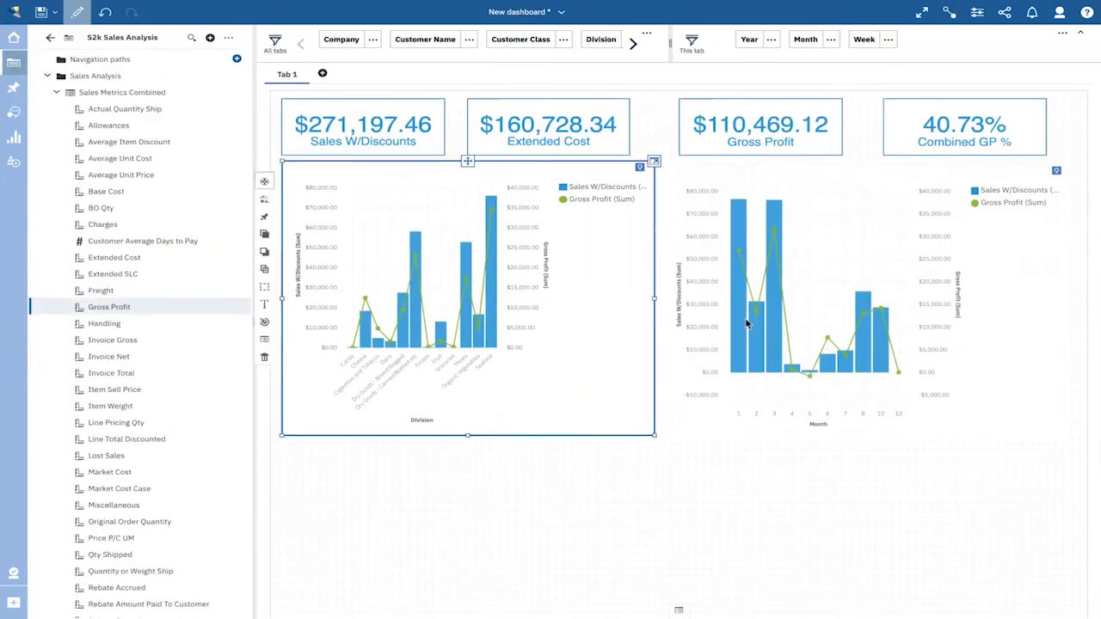
click(773, 310)
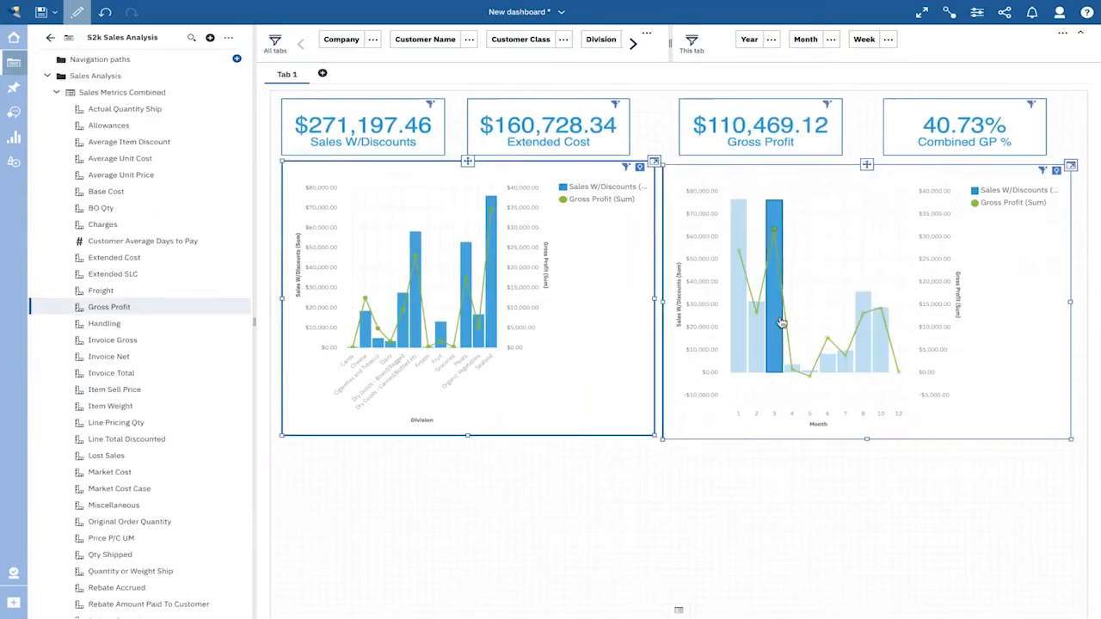
click(978, 14)
click(1013, 63)
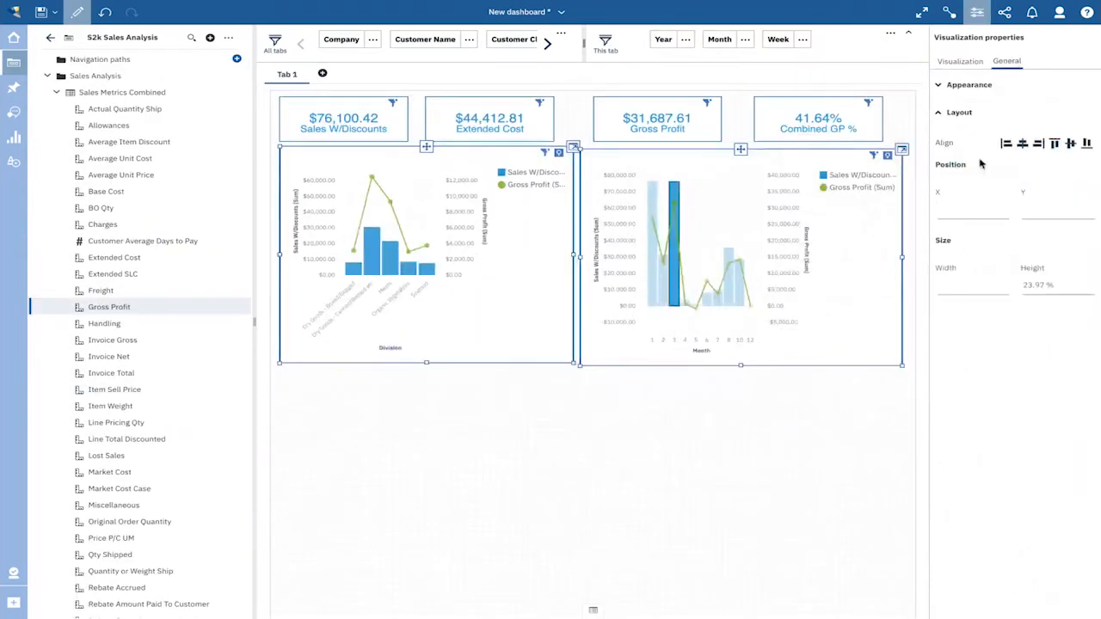
click(972, 92)
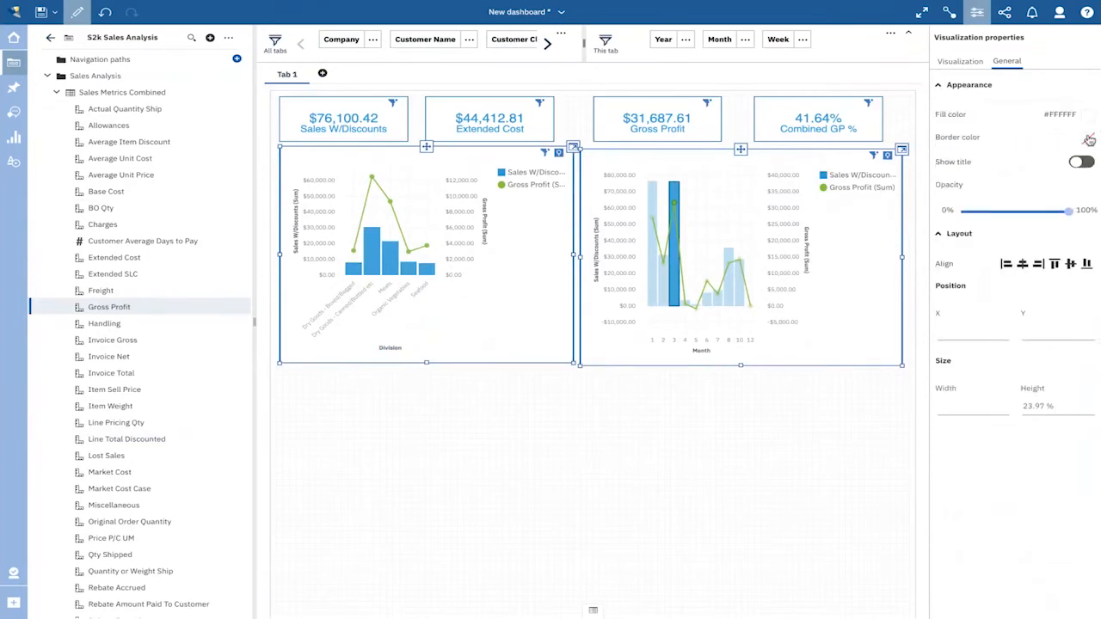
click(1089, 139)
click(1057, 163)
click(1076, 162)
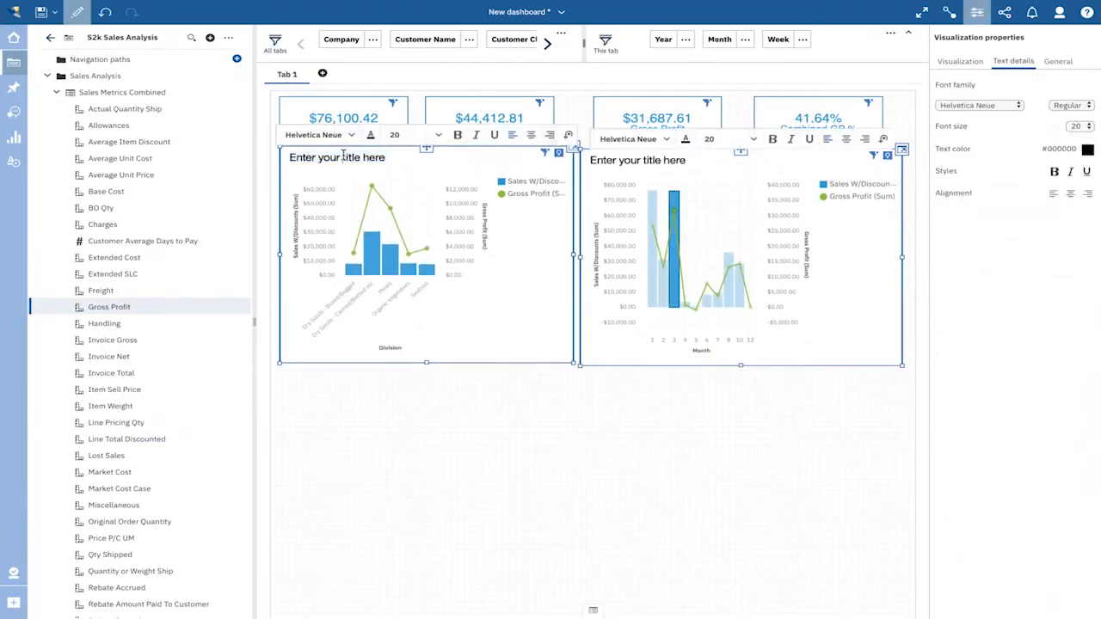
- Title the Division chart "Sales & Gross Profit by Division"
click(343, 153)
text(Sales )
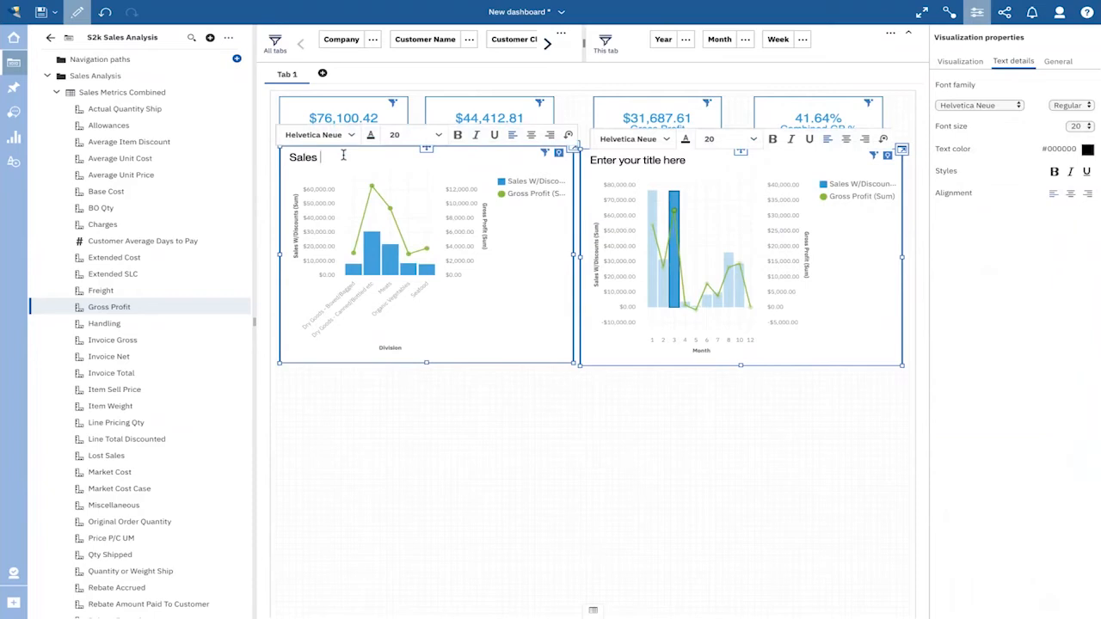
text(& gross by Division)
click(337, 157)
key(BackSpace)
text(G)
click(361, 155)
text(Profit)
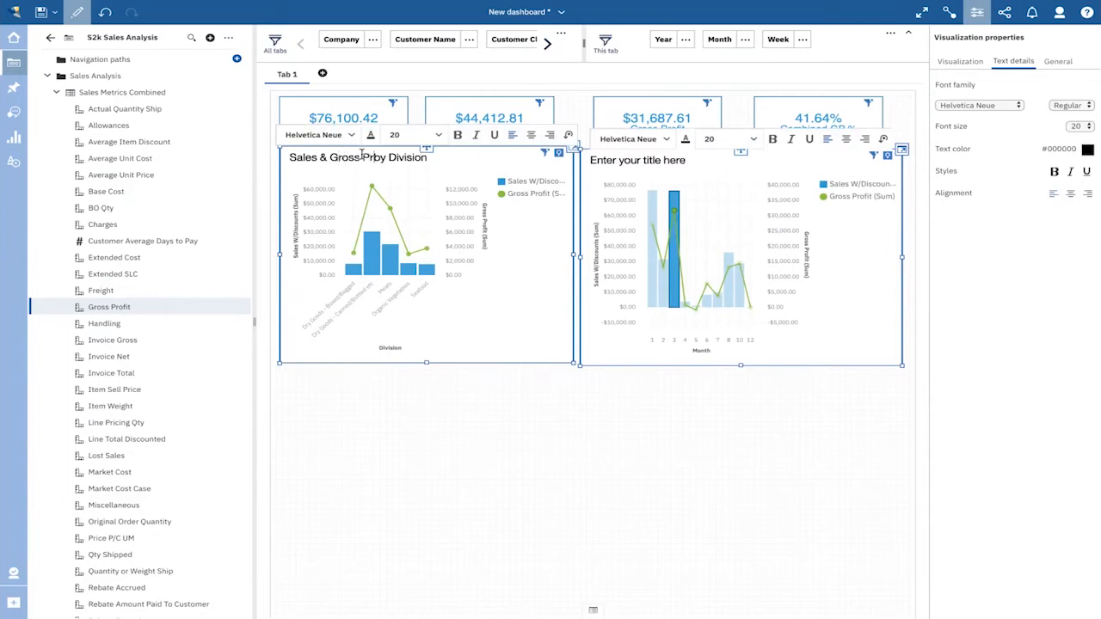
- Title the Month chart "Sales & Gross by Month" and align its top edge with the Division chart
click(629, 158)
text(Sales )
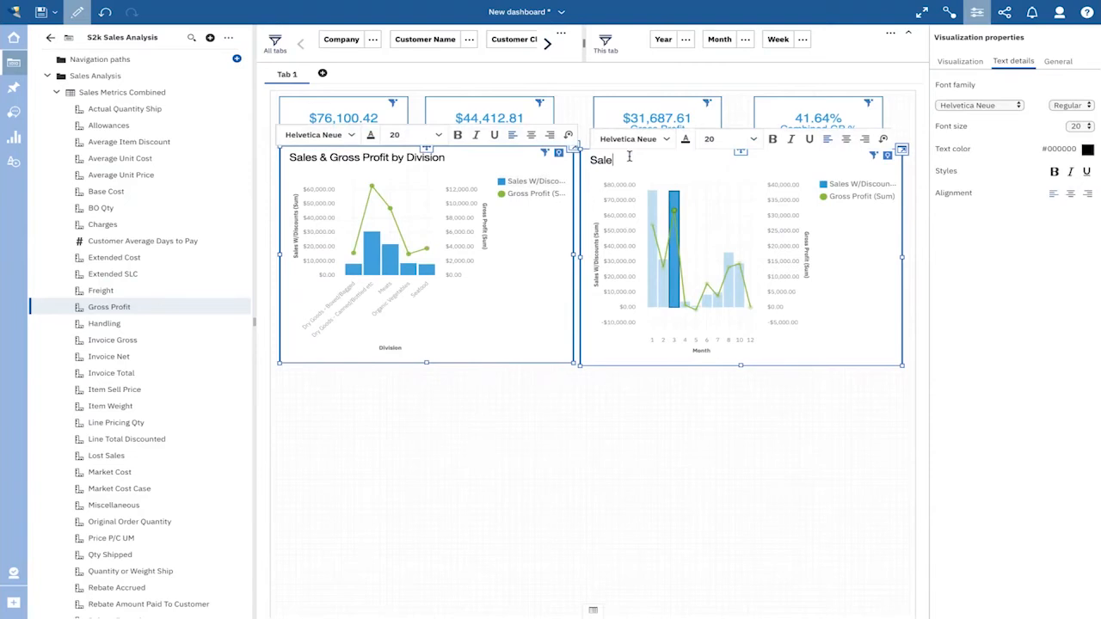
text(& Gross by Month)
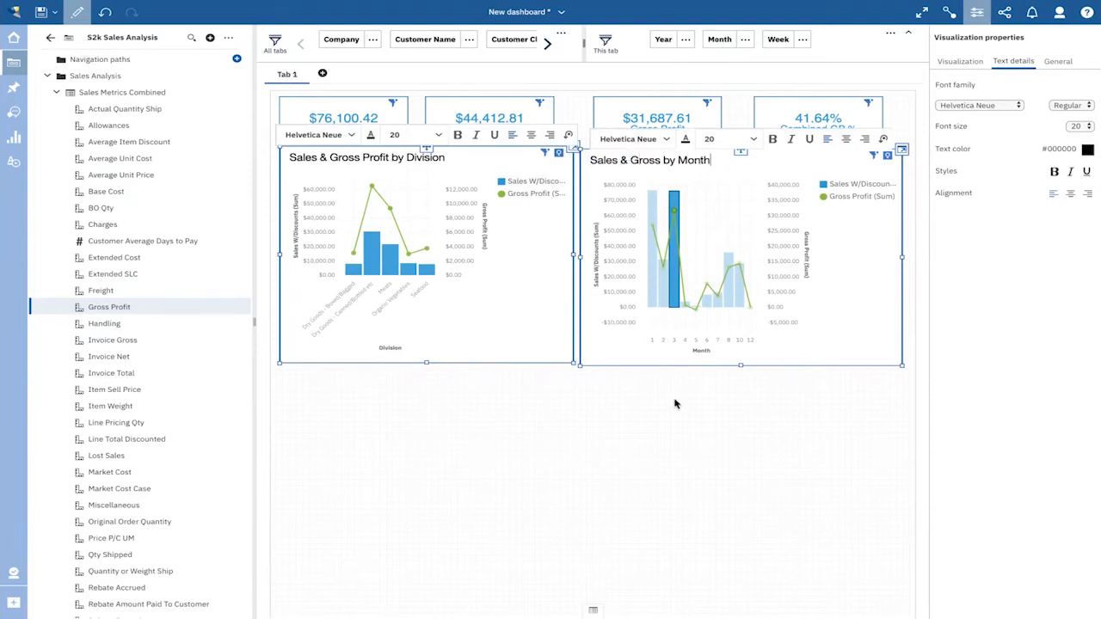
click(674, 404)
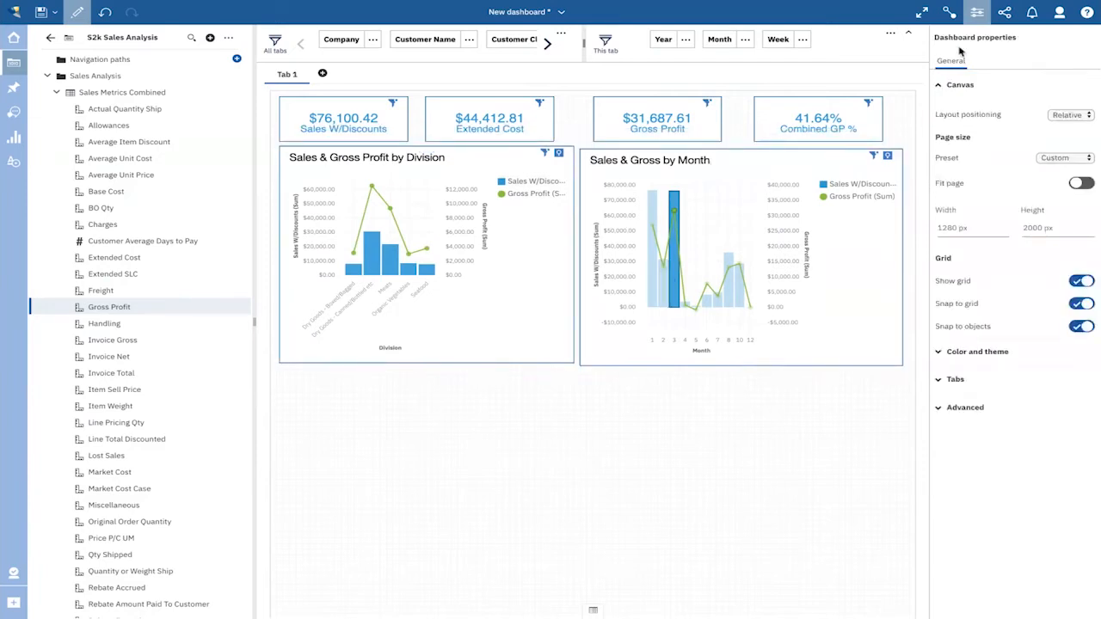
click(977, 13)
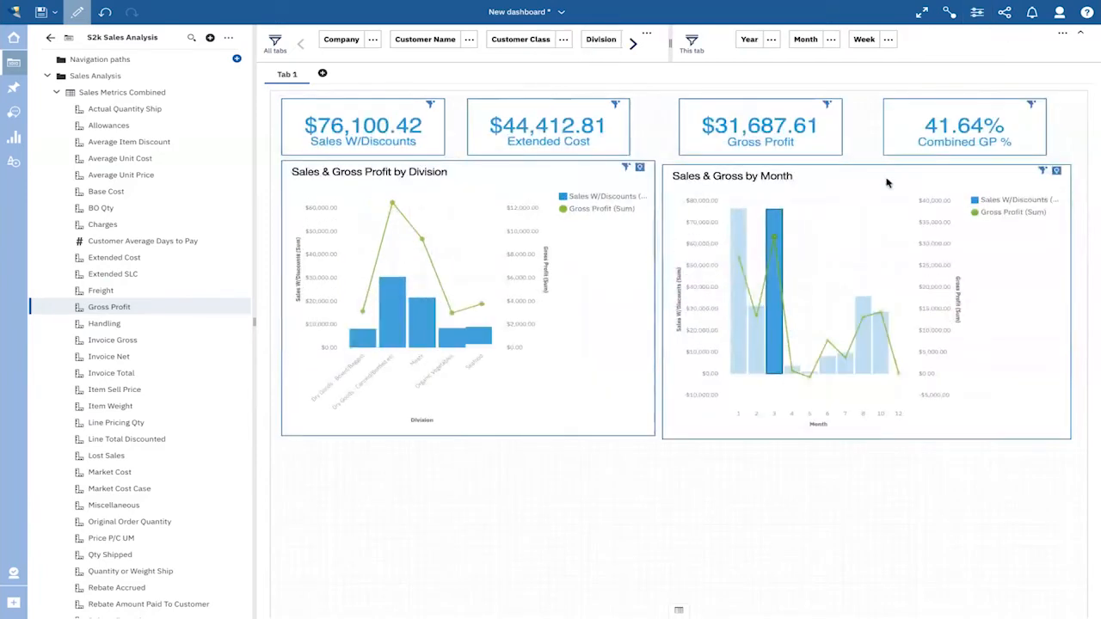
click(868, 169)
mouse_move(868, 168)
mouse_down()
mouse_move(864, 160)
mouse_move(855, 184)
mouse_up()
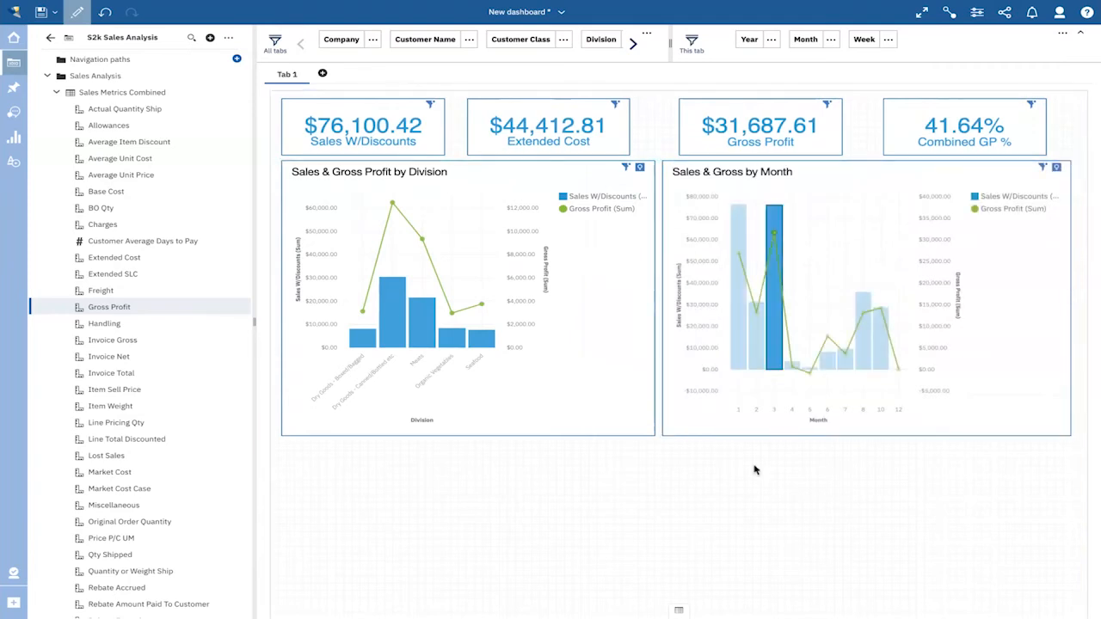
- Add a Table visualization beneath the Division chart and assign Division from Sales Attributes to its columns
scroll(754, 469, down, 1)
scroll(754, 469, down, 1)
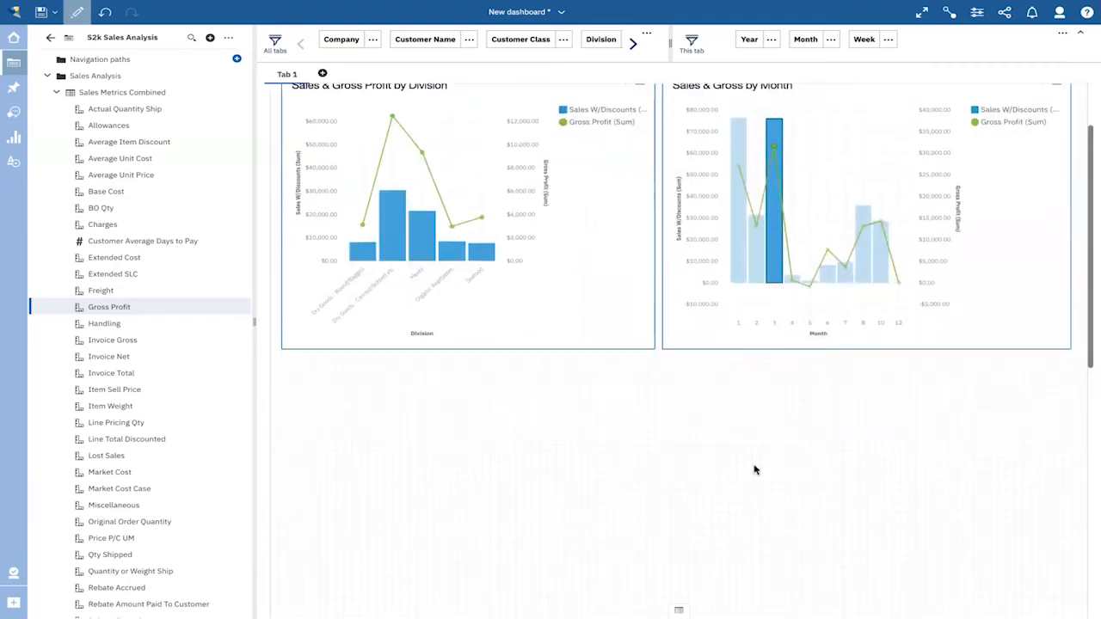
click(16, 140)
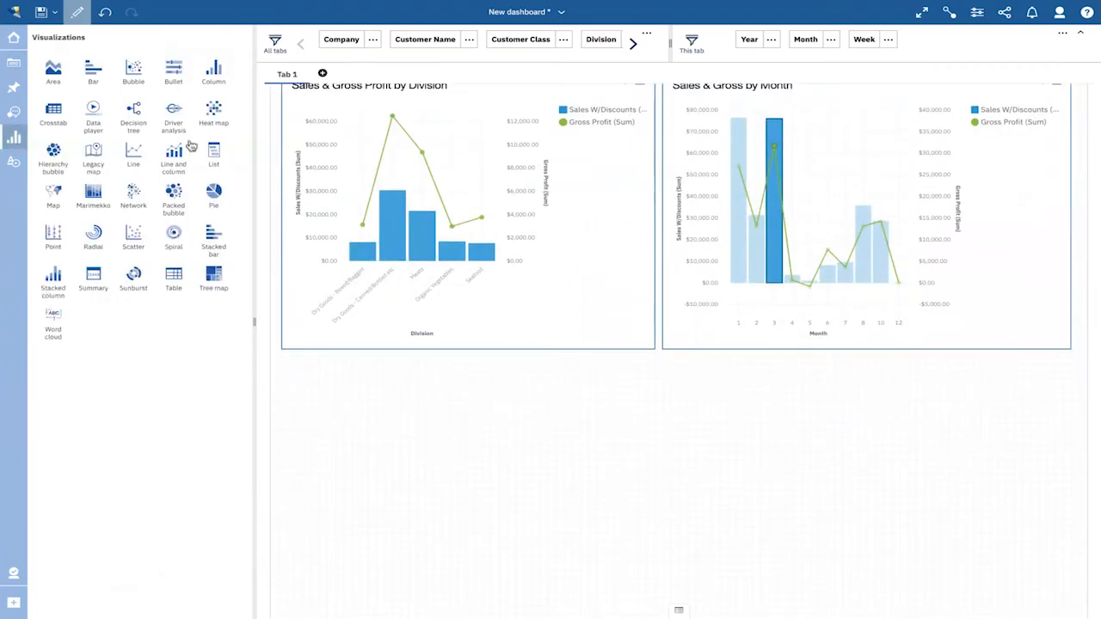
drag(173, 275, 361, 423)
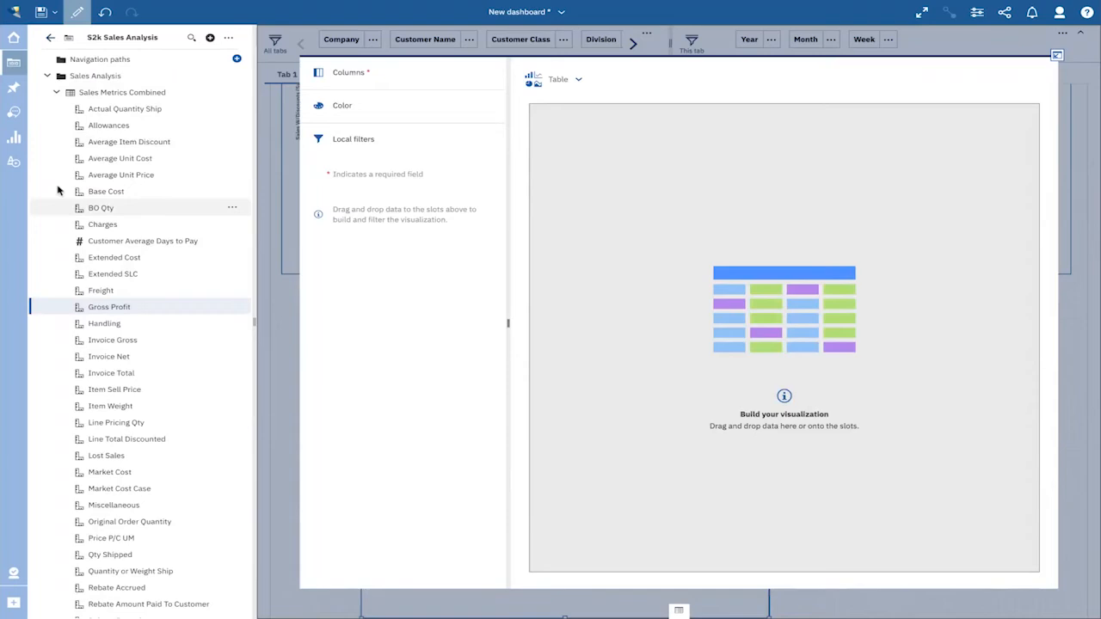
click(57, 92)
click(57, 109)
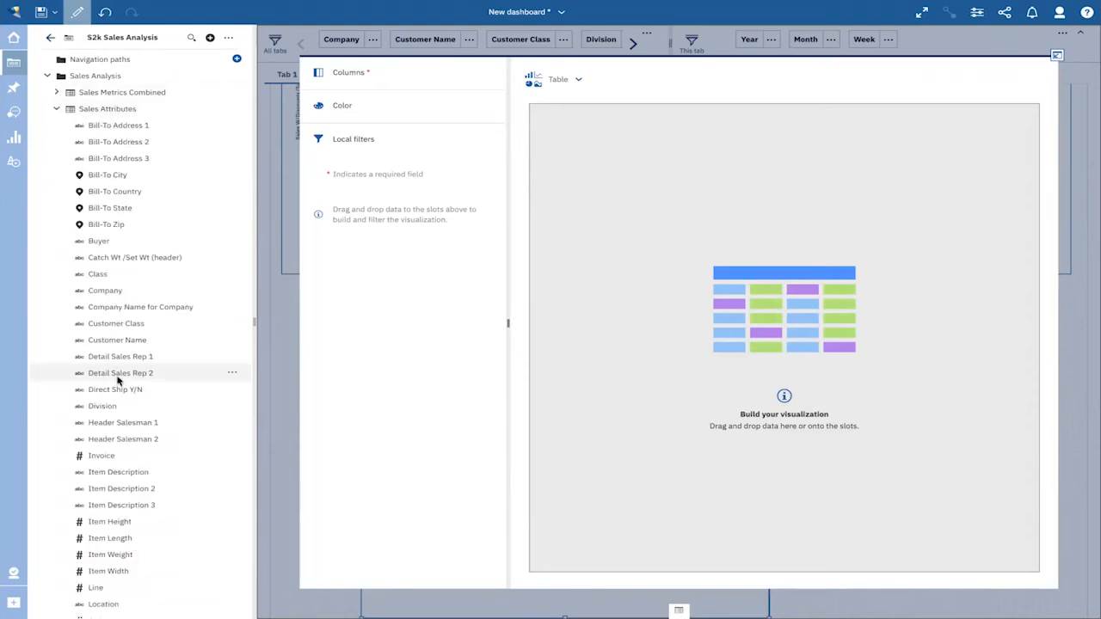
drag(120, 406, 379, 74)
- Add Sales W/Discounts, Gross Profit and the Combined GP % calculation as further columns of the table
click(57, 109)
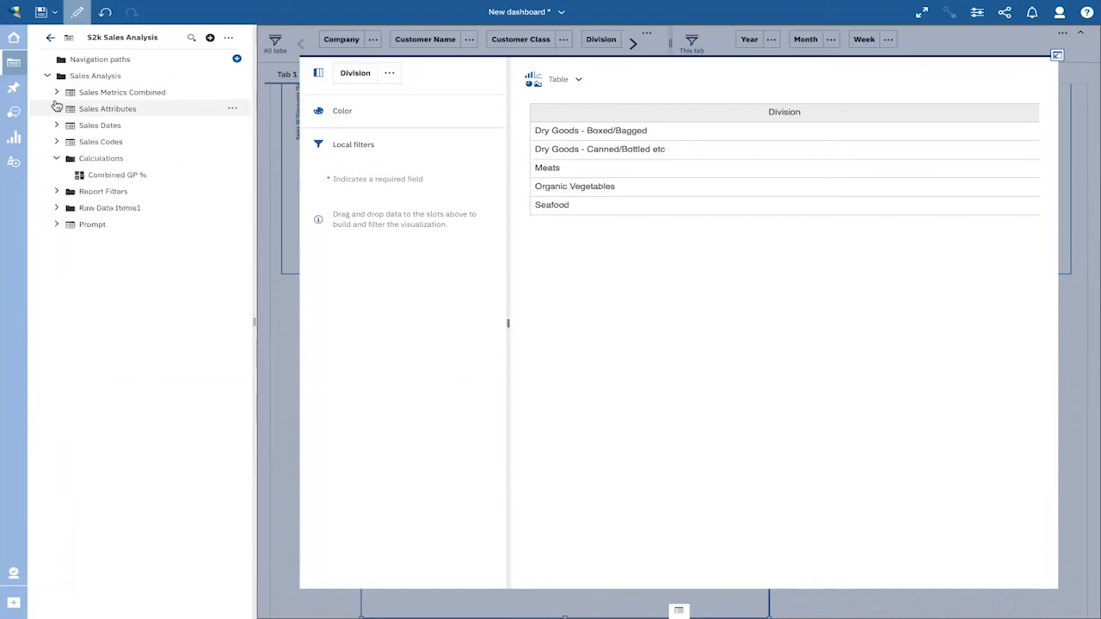
click(57, 92)
scroll(113, 422, down, 2)
drag(134, 484, 352, 95)
drag(246, 129, 360, 118)
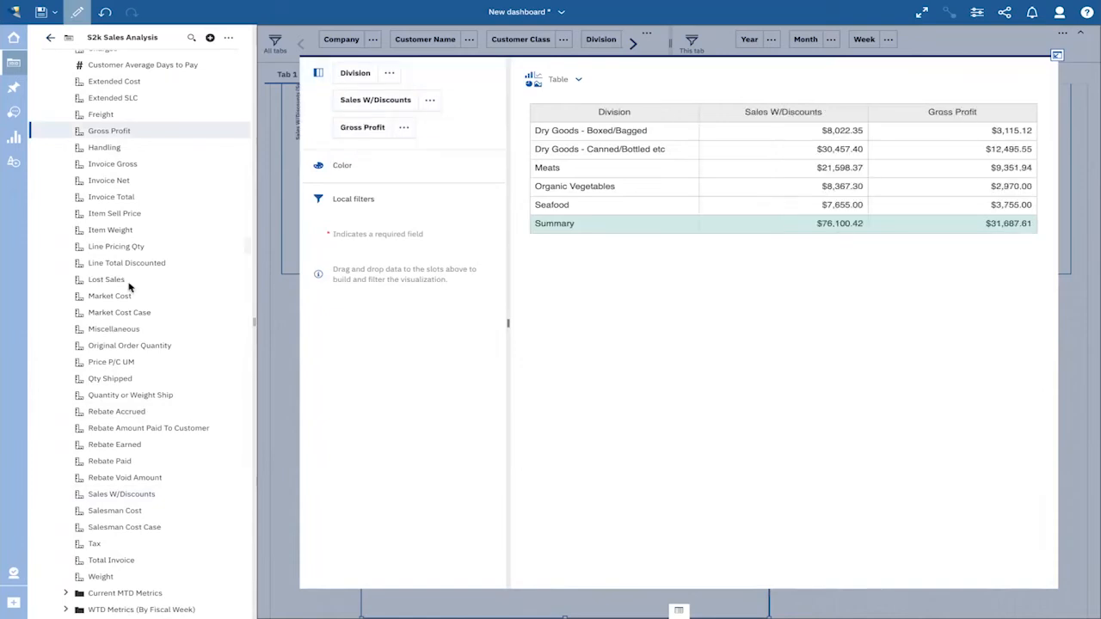
scroll(108, 482, down, 3)
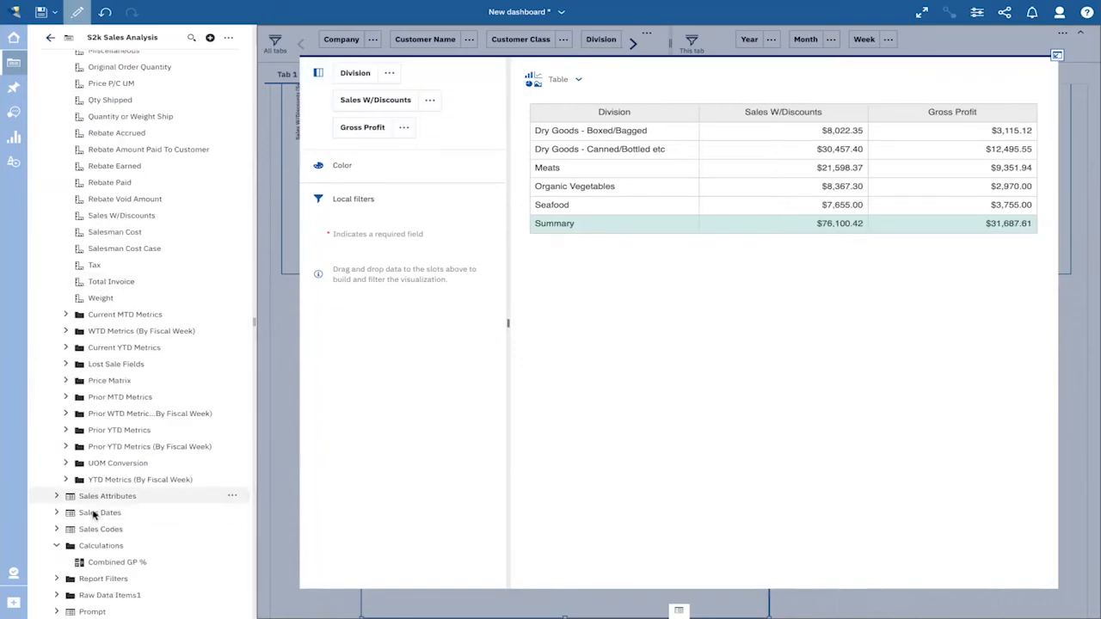
drag(100, 563, 358, 153)
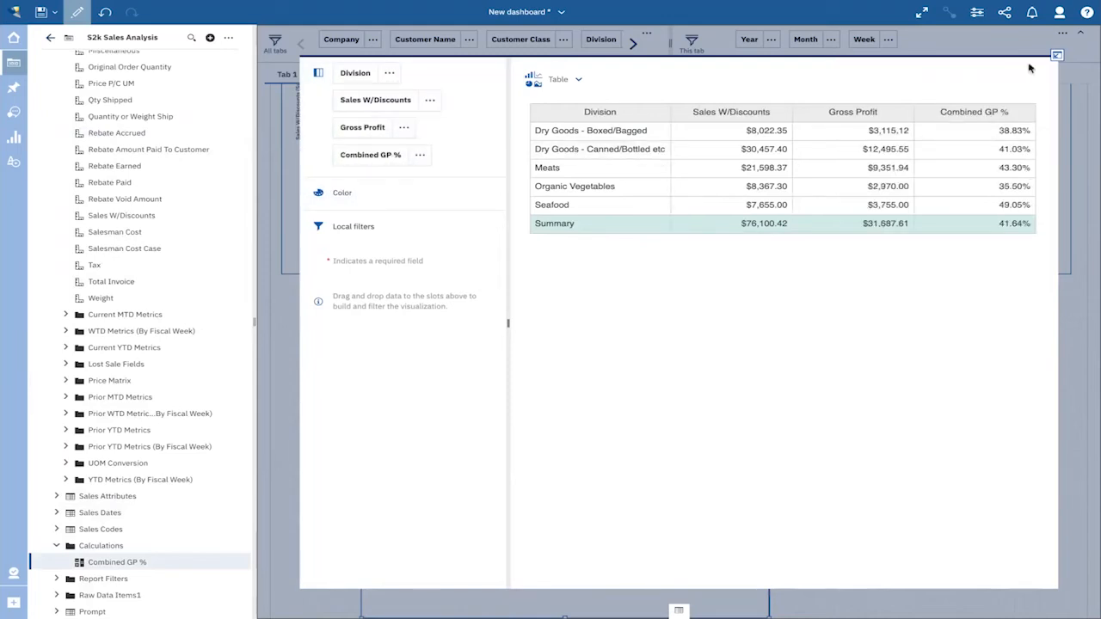
- Position the table directly beneath the Division chart and fit its width to about that of the chart
drag(563, 344, 492, 295)
drag(680, 425, 664, 428)
click(717, 411)
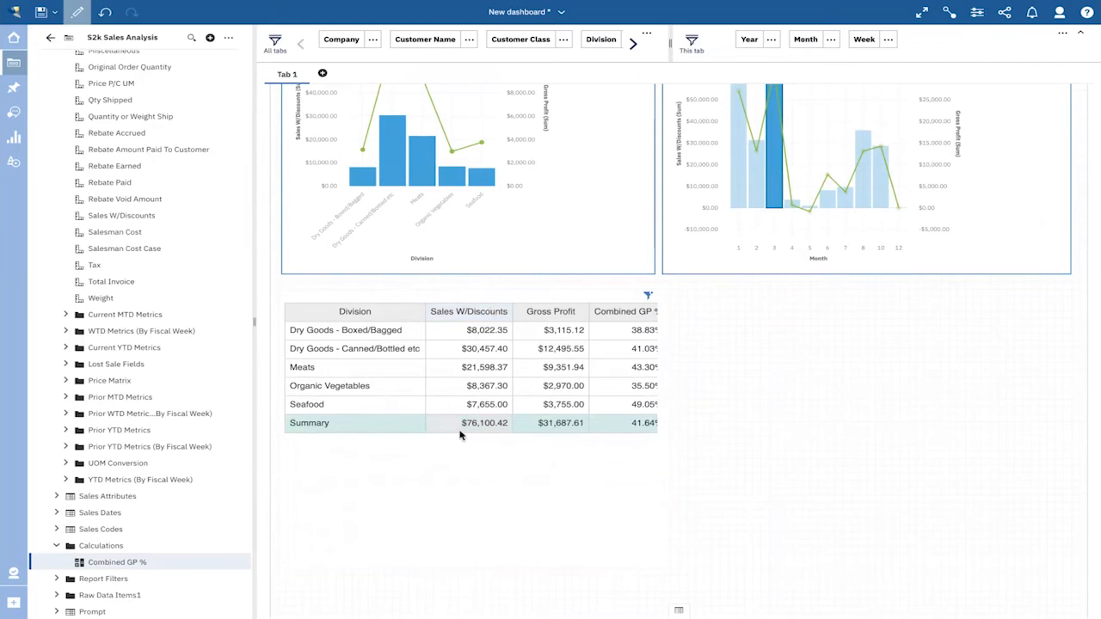
- Limit the table to the top 10 results by Sales W/Discounts
click(464, 315)
click(368, 314)
click(294, 313)
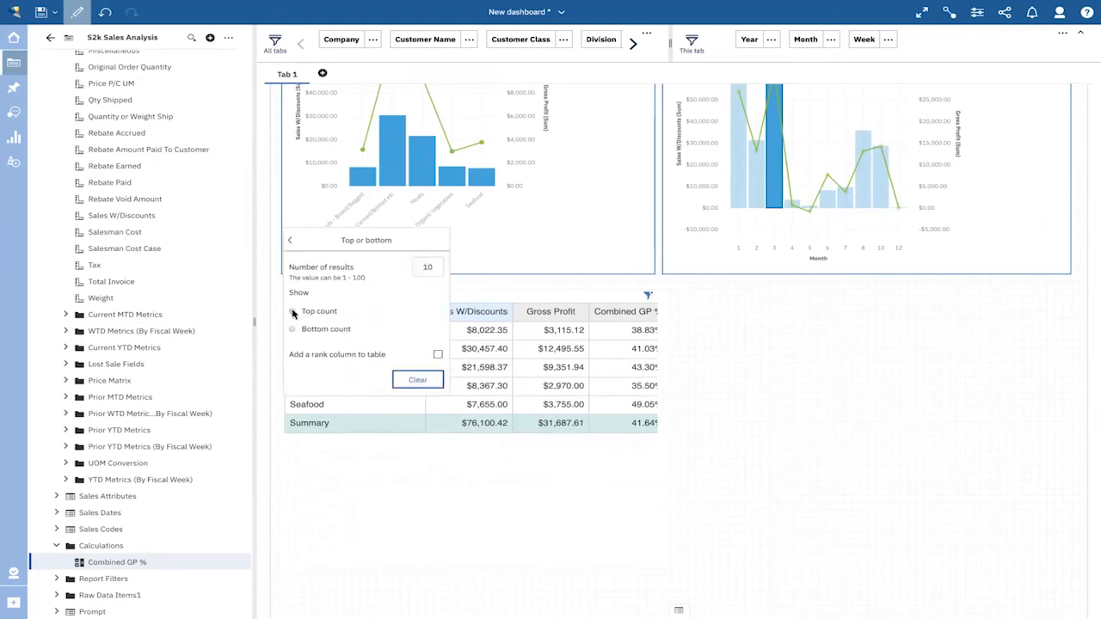
click(290, 240)
click(792, 305)
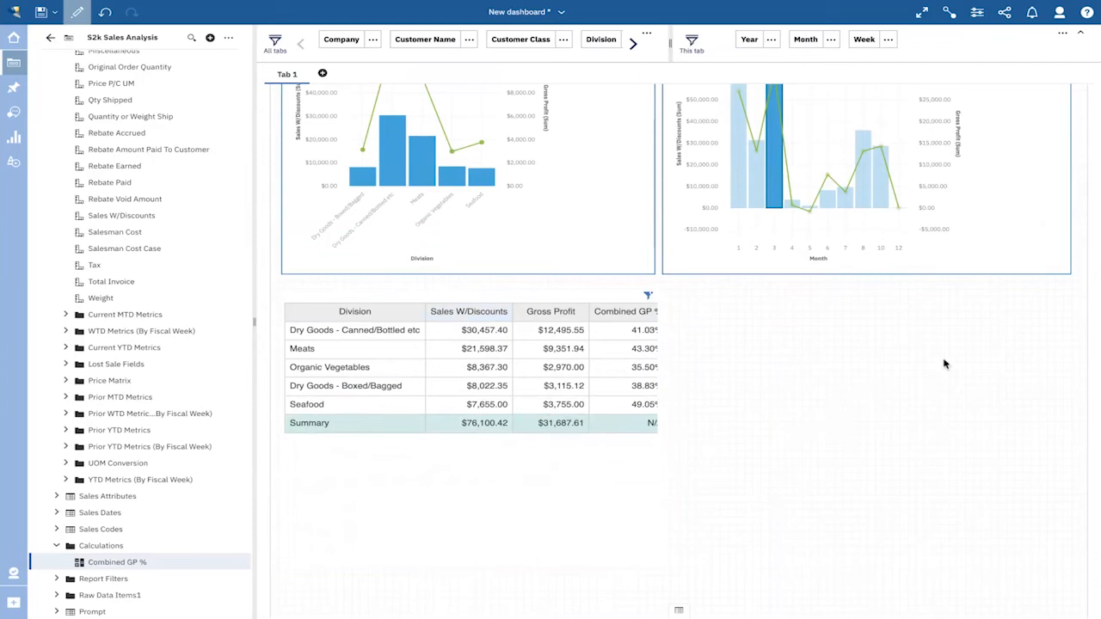
- Add a Pie visualization beside the table and assign Division from Sales Attributes to its segments
click(12, 139)
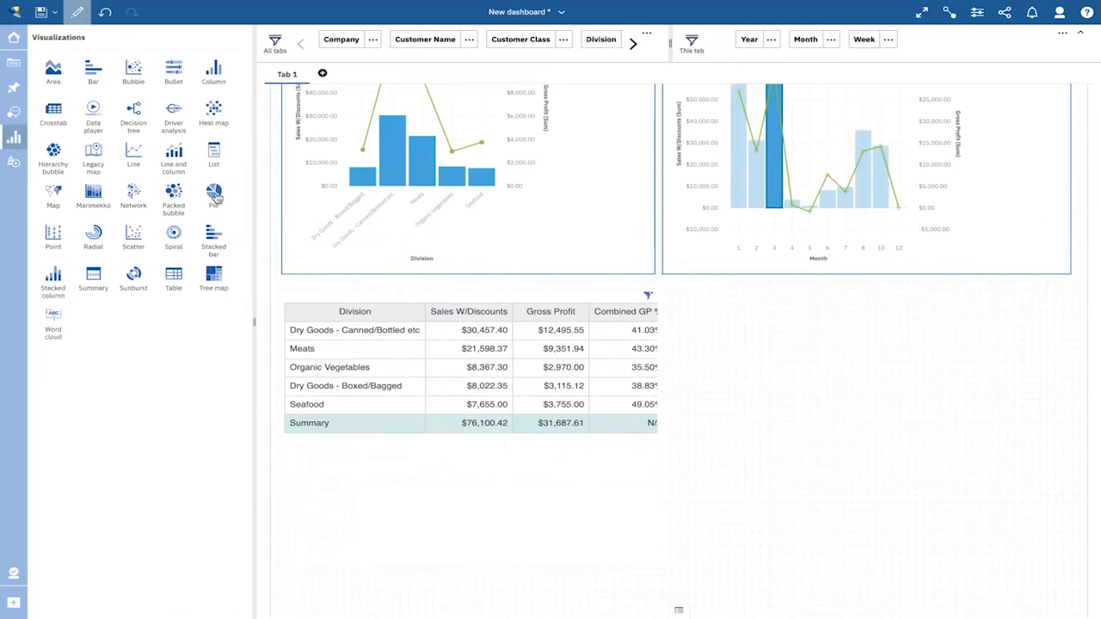
drag(214, 198, 785, 338)
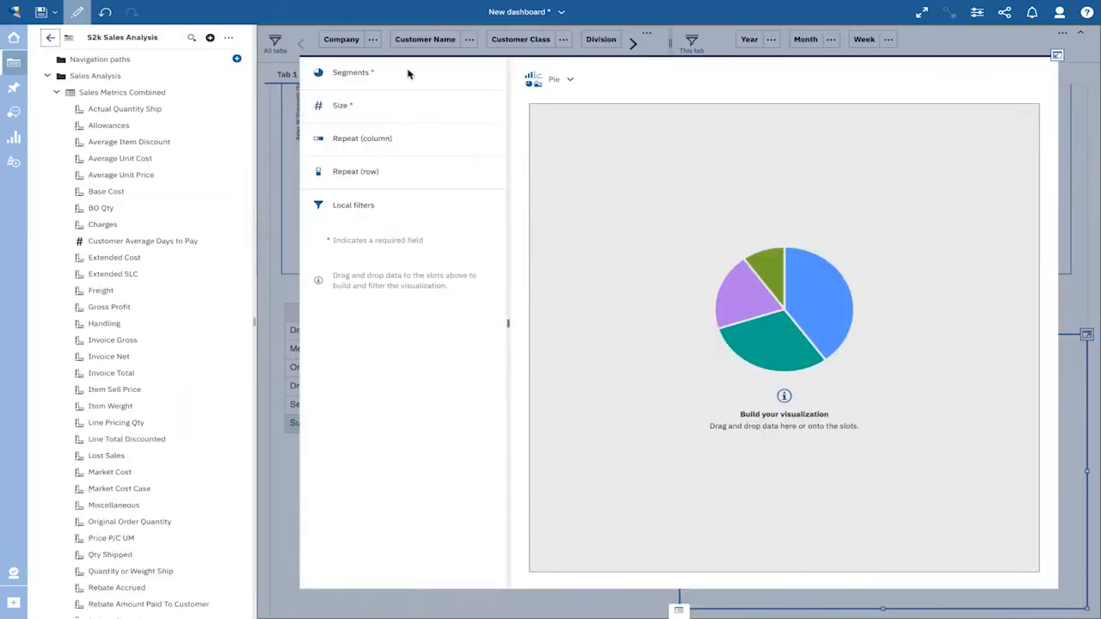
click(56, 93)
click(56, 109)
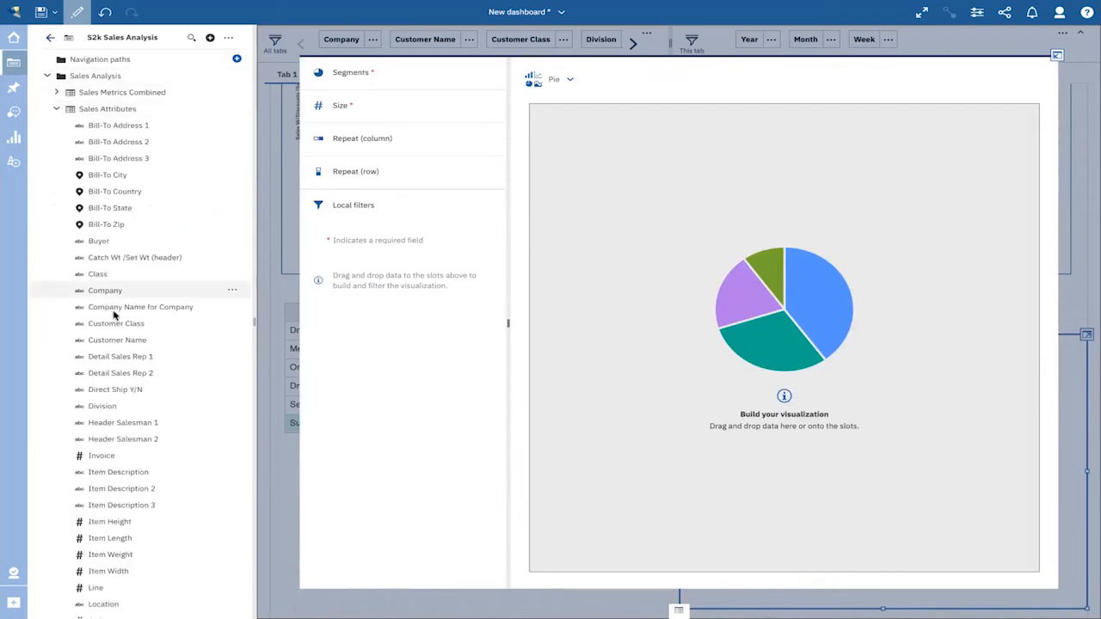
drag(101, 407, 376, 76)
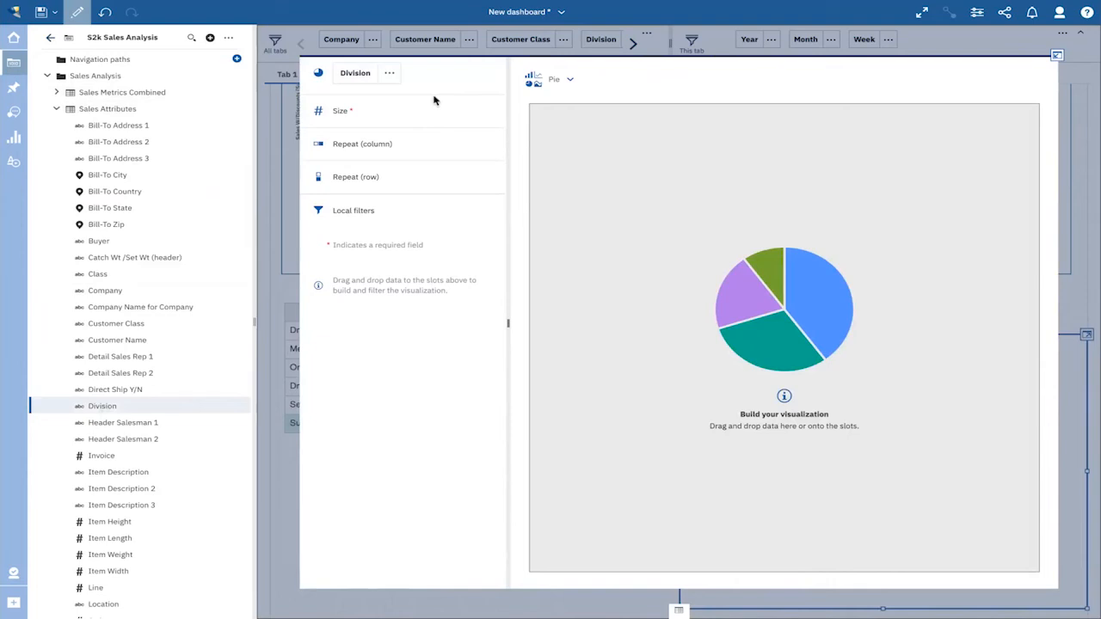
- Assign Gross Profit from Sales Metrics Combined to the pie's size and place the pie beneath the Month chart
click(56, 109)
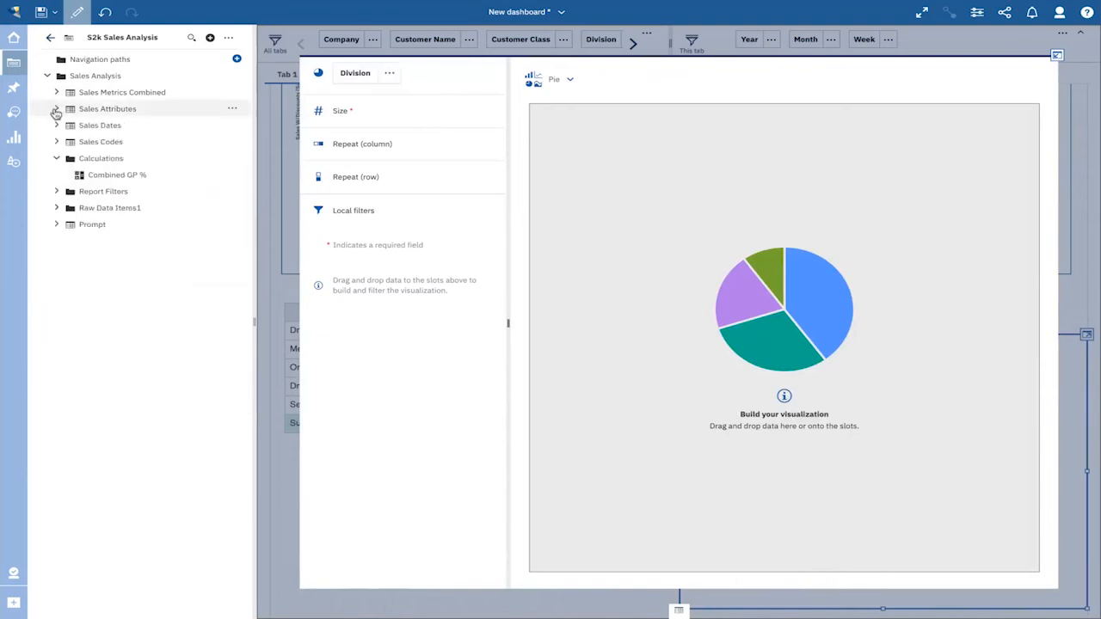
click(56, 92)
drag(112, 308, 362, 112)
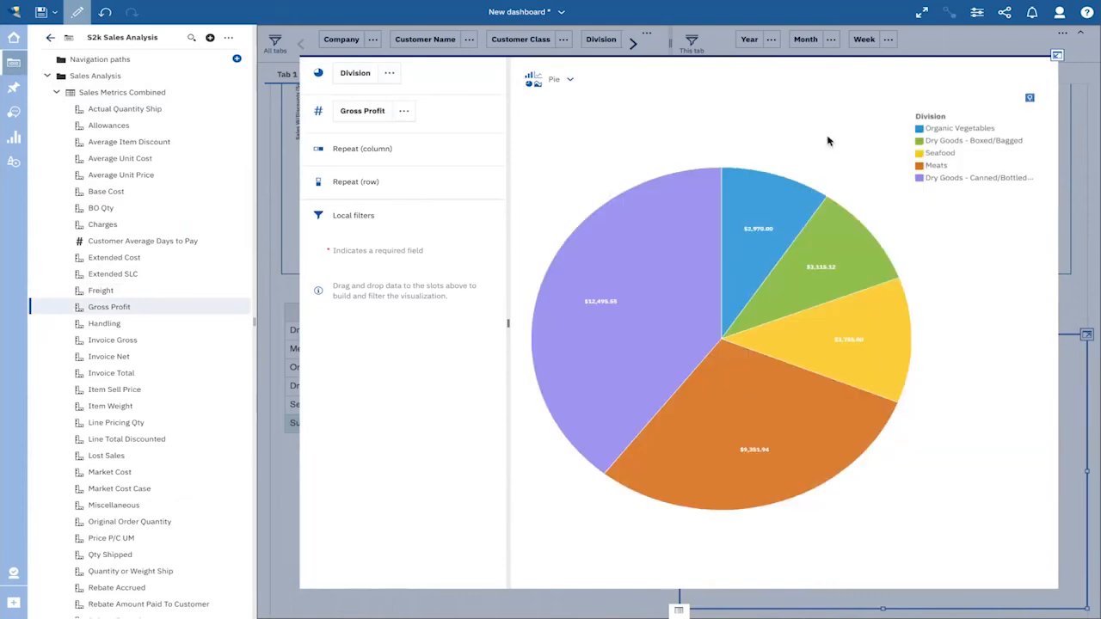
click(1057, 57)
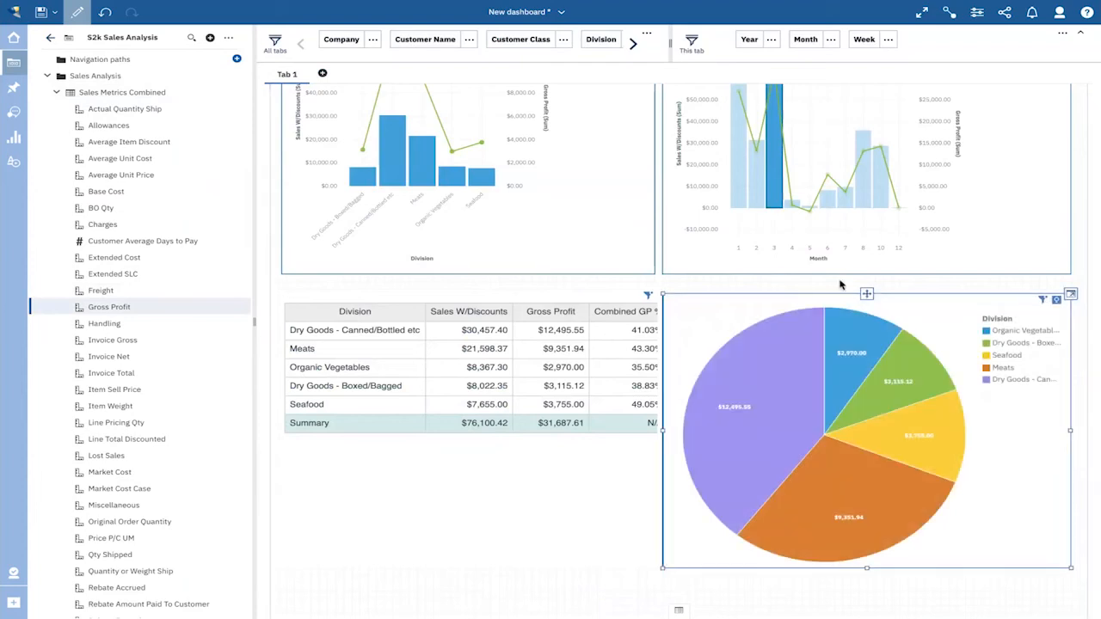
- Give the table and the pie chart a dark blue border and turn on their titles
click(558, 351)
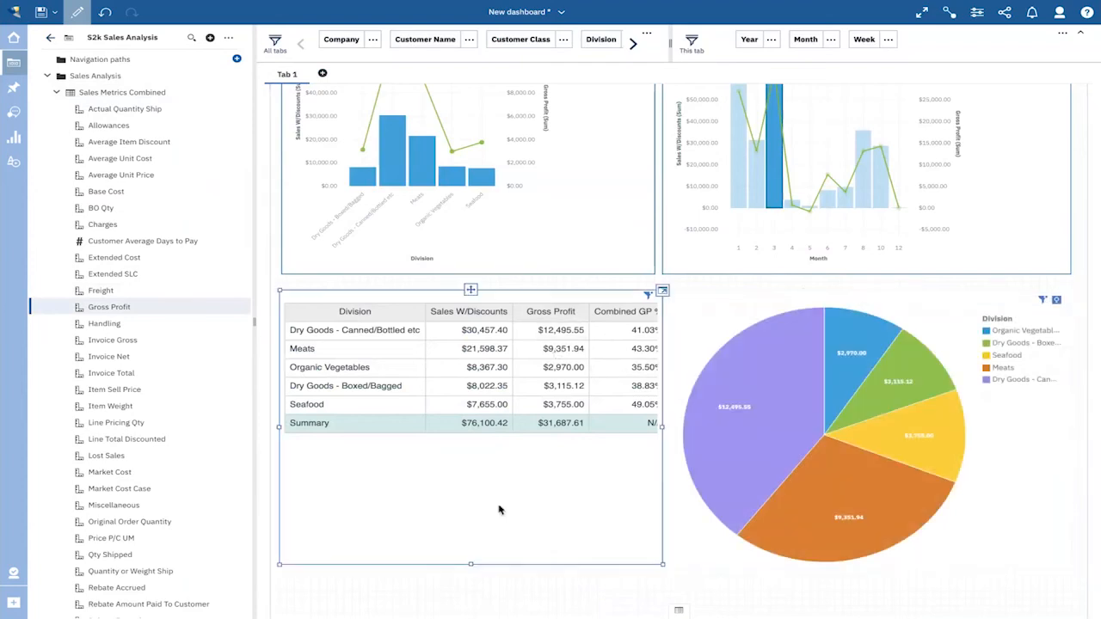
scroll(699, 543, up, 2)
click(700, 543)
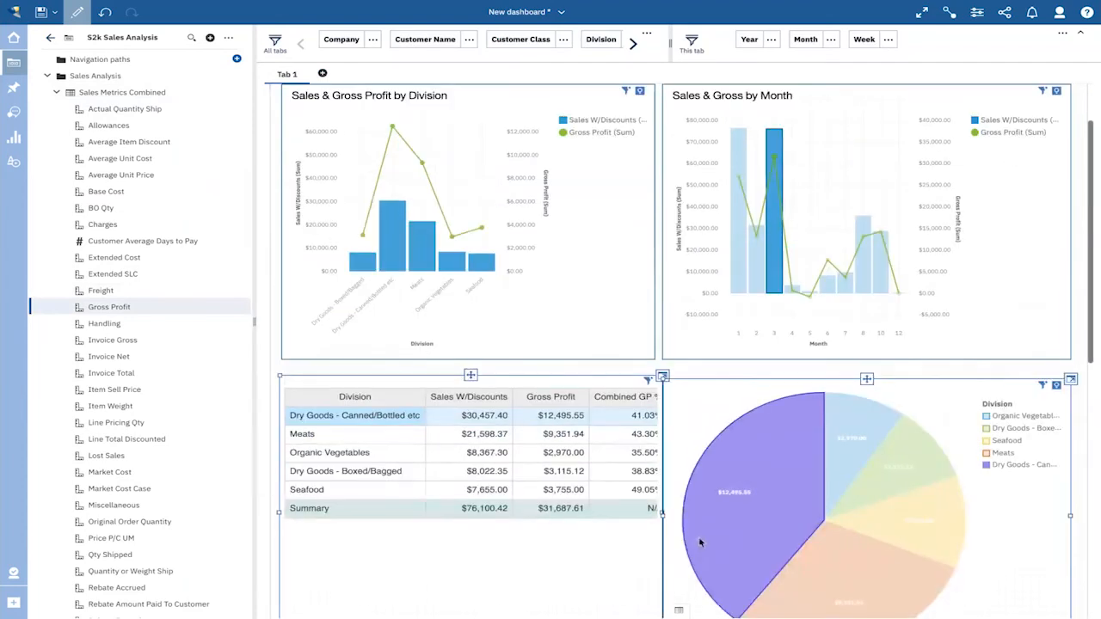
click(976, 14)
click(1007, 61)
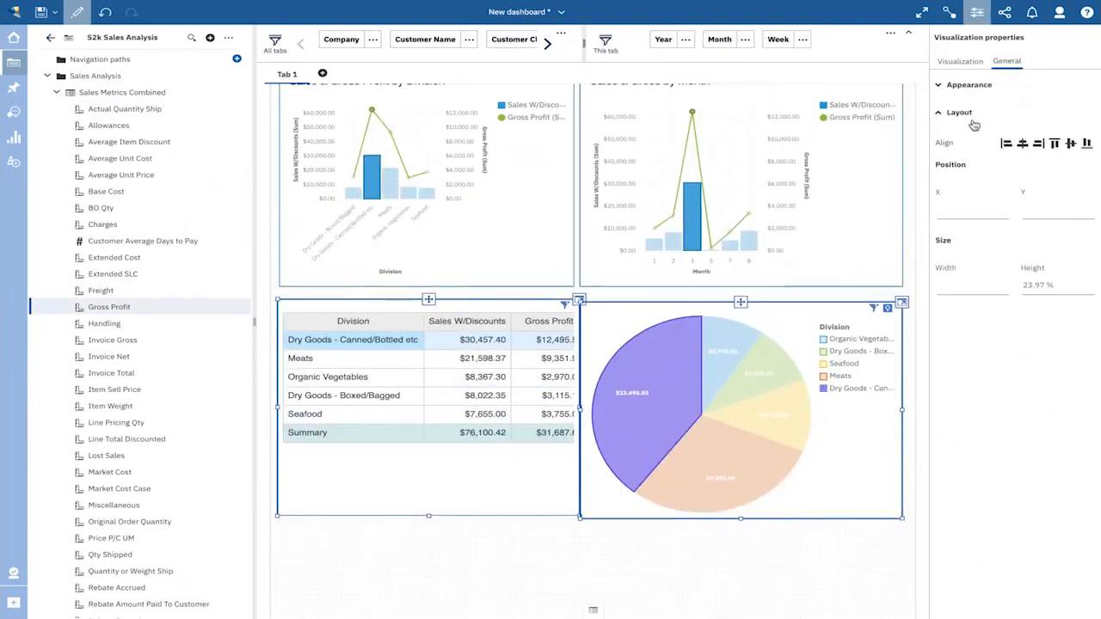
click(971, 85)
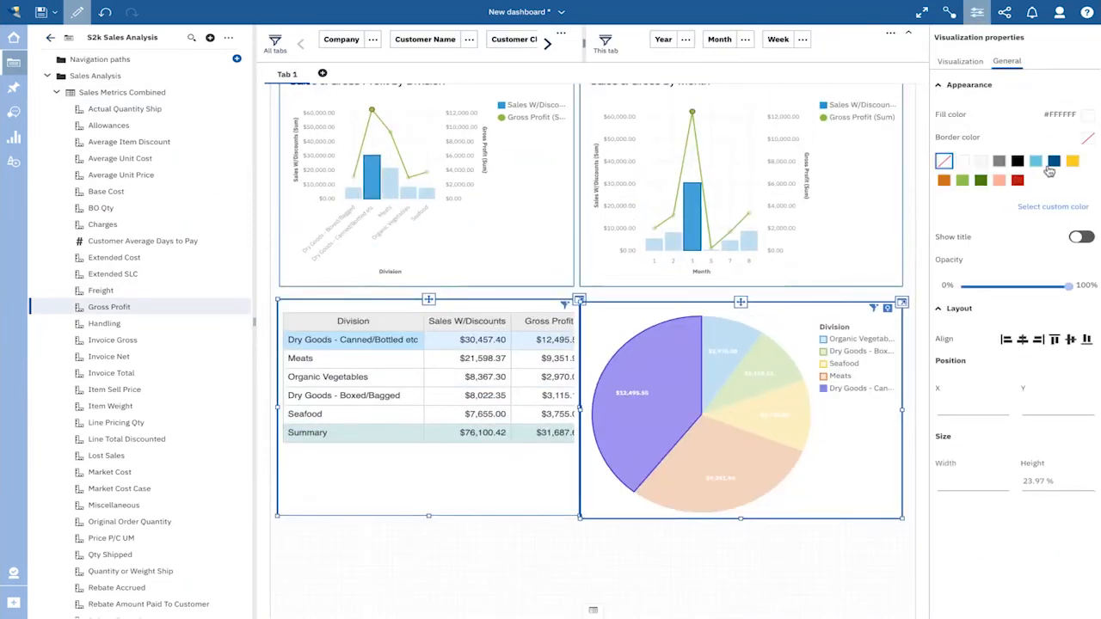
click(1055, 162)
click(1082, 166)
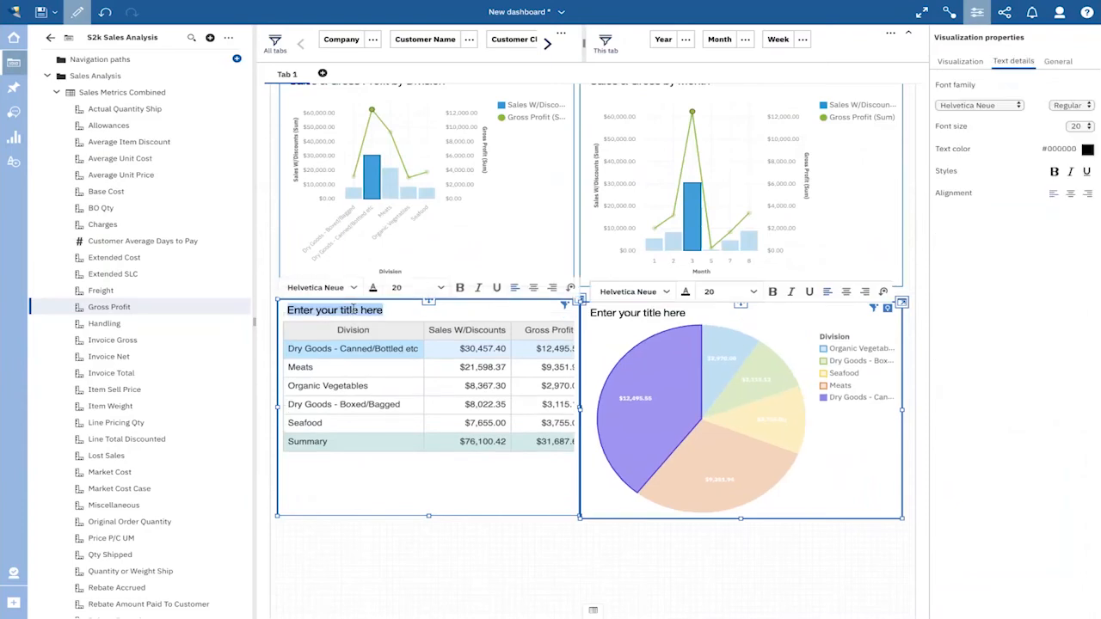
- Title the table "Division Analysis"
text(Divi)
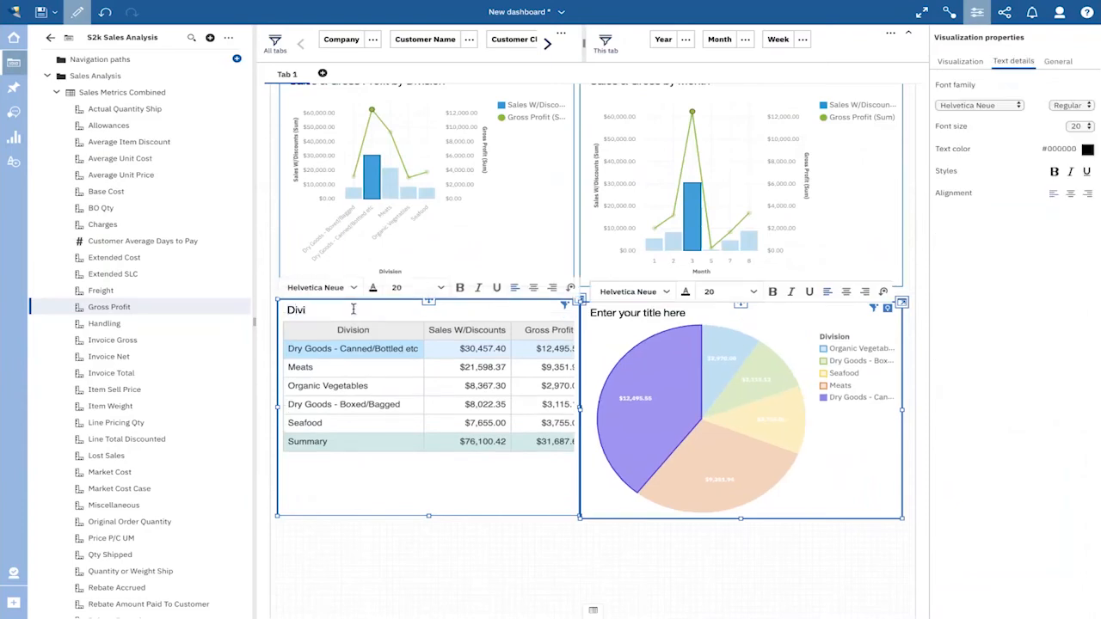
text(sion Analysis)
- Title the pie chart "Gross Profit by Division" and close the properties
triple_click(663, 314)
key(BackSpace)
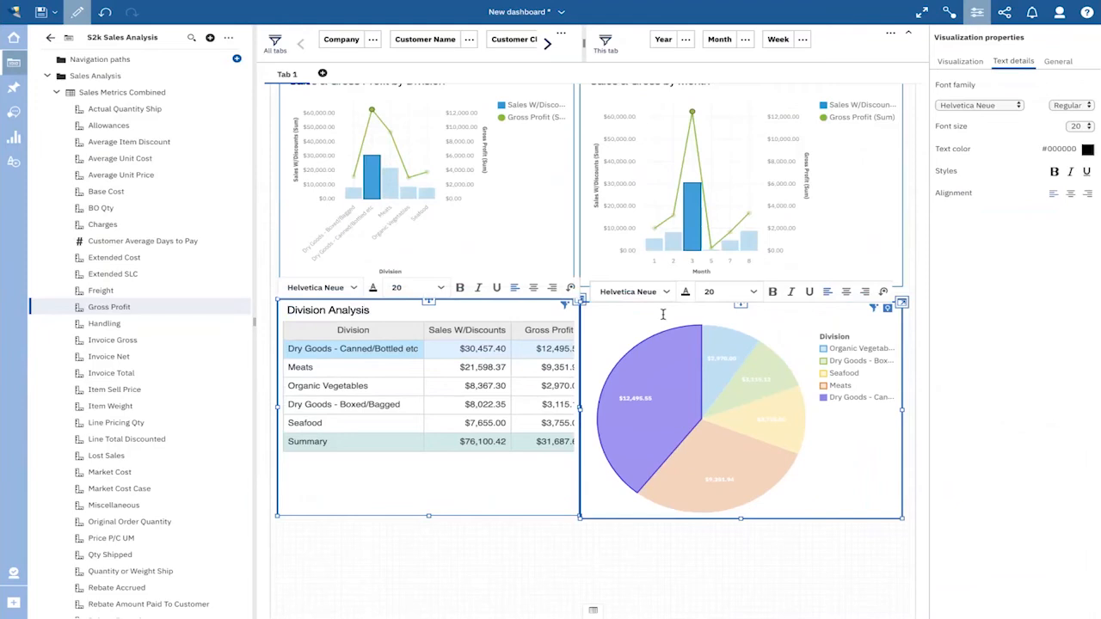
text(Gross Profit by Division)
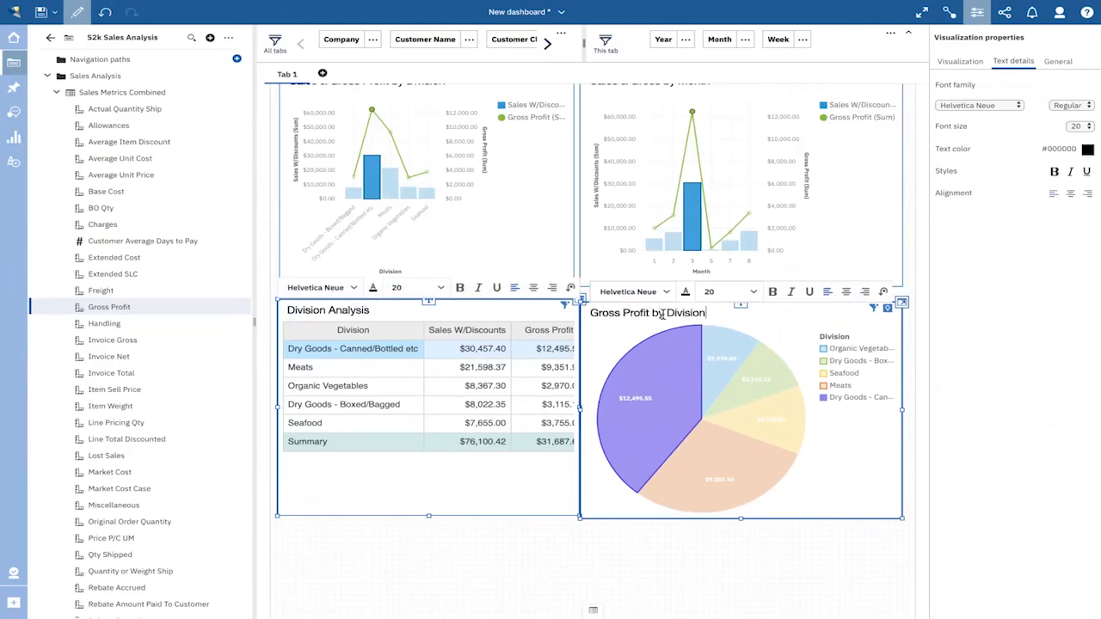
click(678, 535)
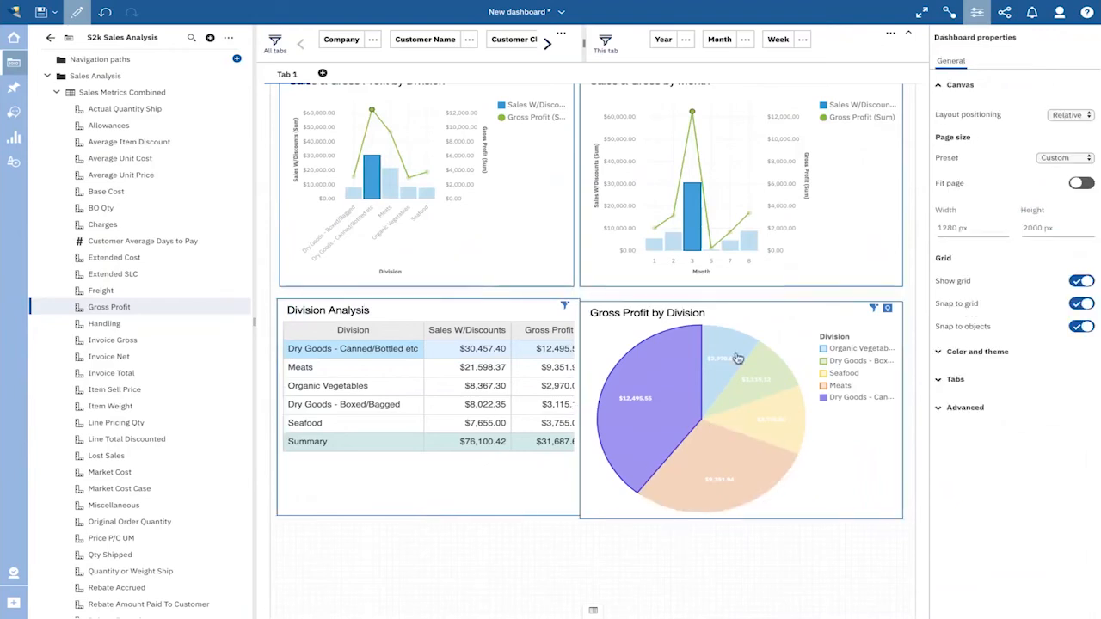
click(978, 14)
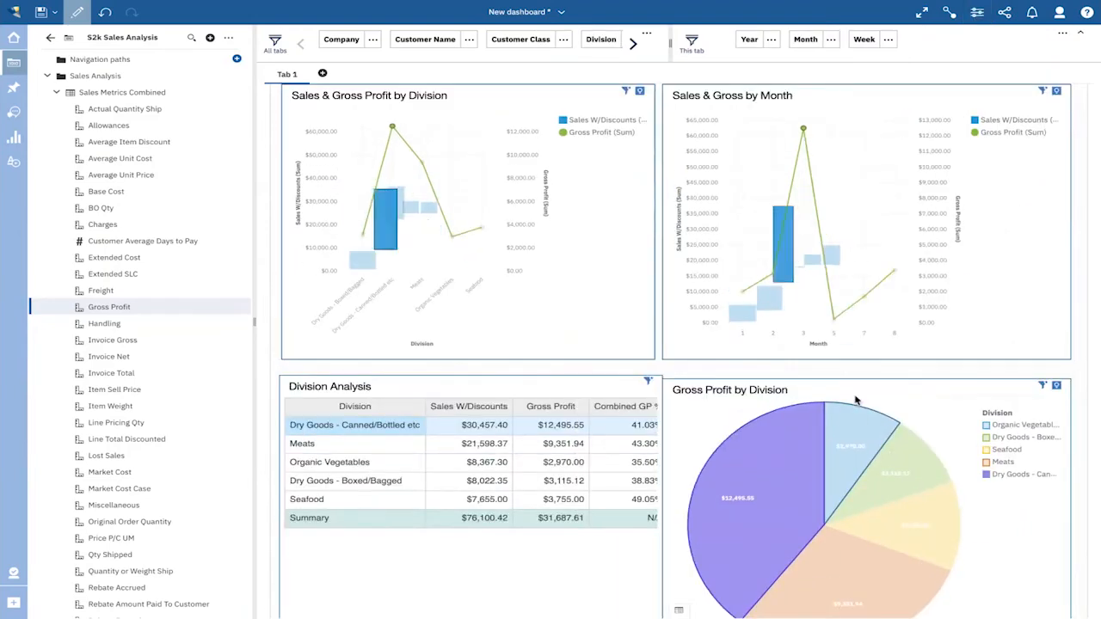
- Move the pie chart up to align its top edge with the Division Analysis table
click(871, 392)
drag(867, 344, 877, 347)
click(833, 331)
- Clear the Dry Goods - Canned/Bottled etc selection in the pie and the month 3 selection in the Month chart
click(786, 422)
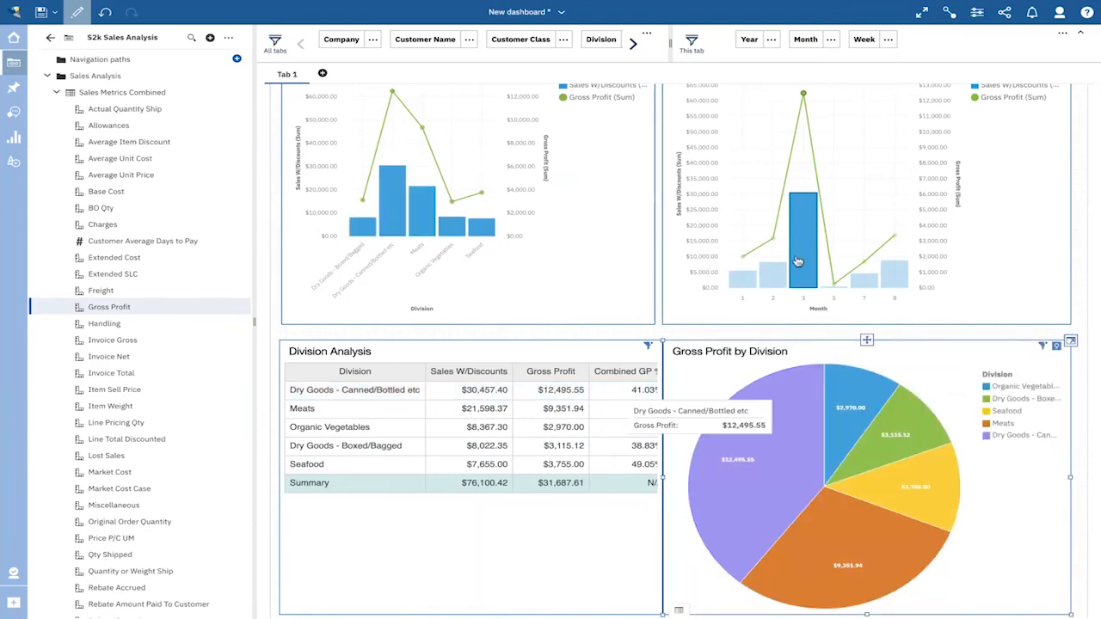
click(774, 240)
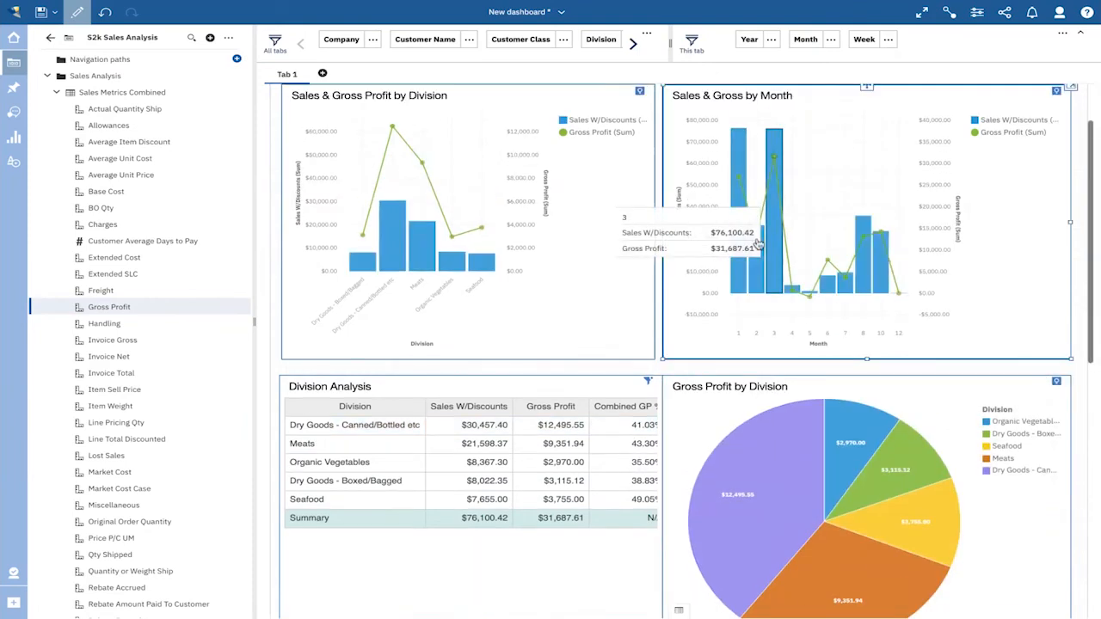
scroll(662, 373, up, 2)
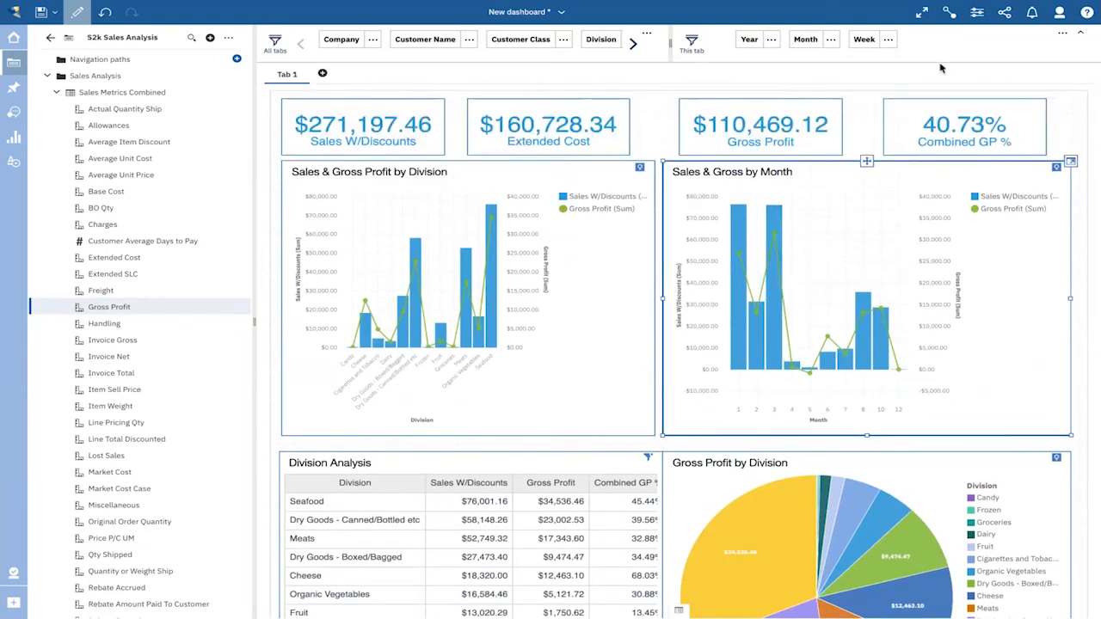
- Show the dashboard in full screen and review it from the metric tiles to the Division Analysis table and pie chart
click(924, 14)
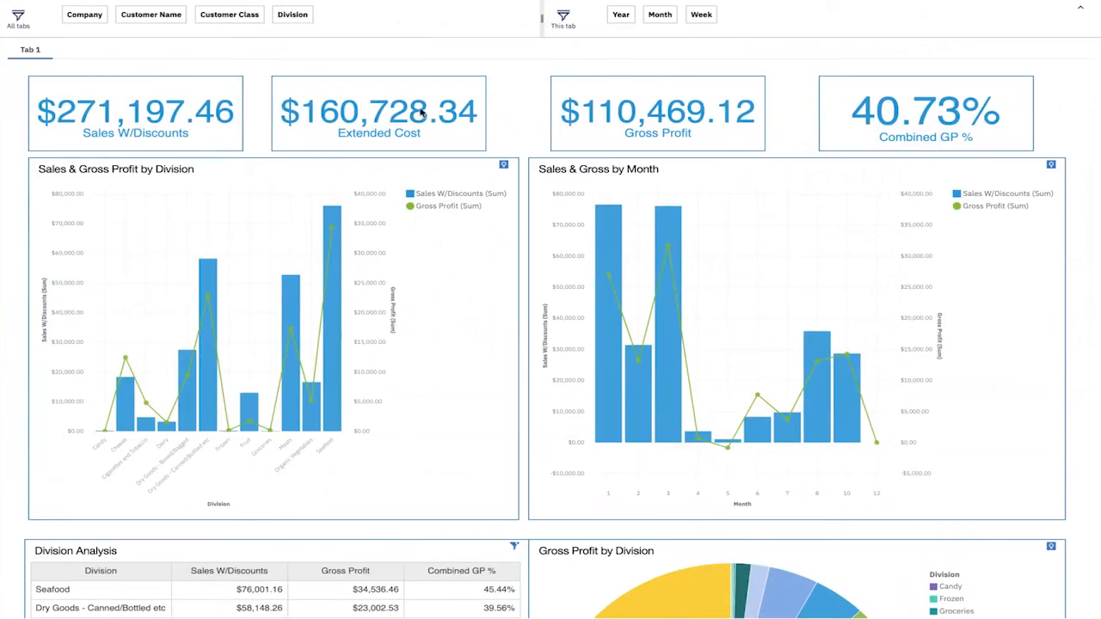
scroll(522, 102, down, 1)
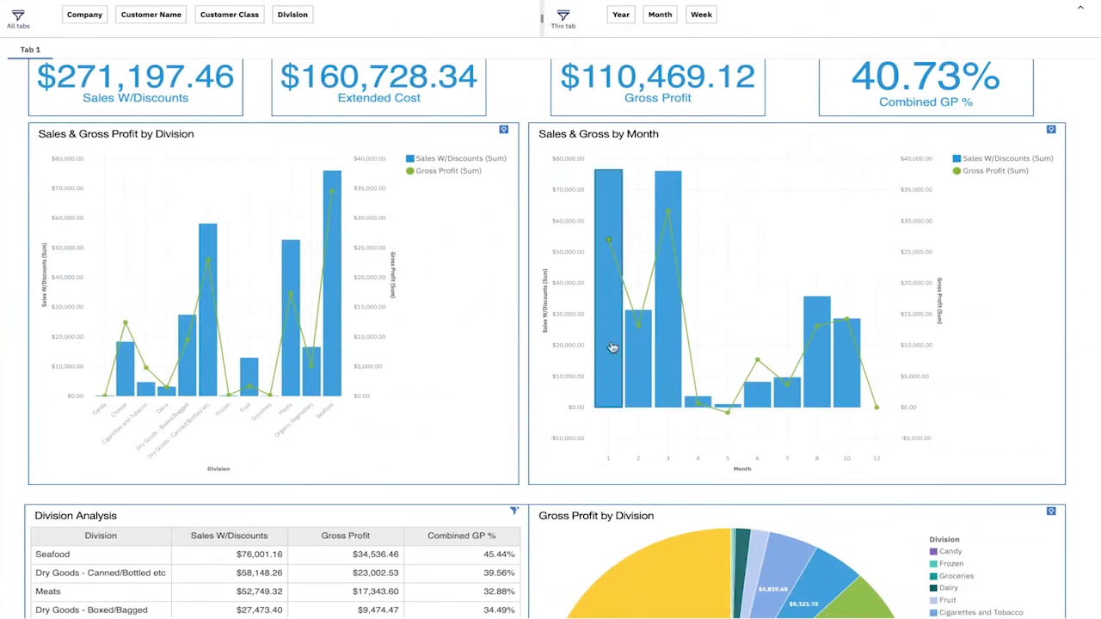
scroll(545, 435, down, 3)
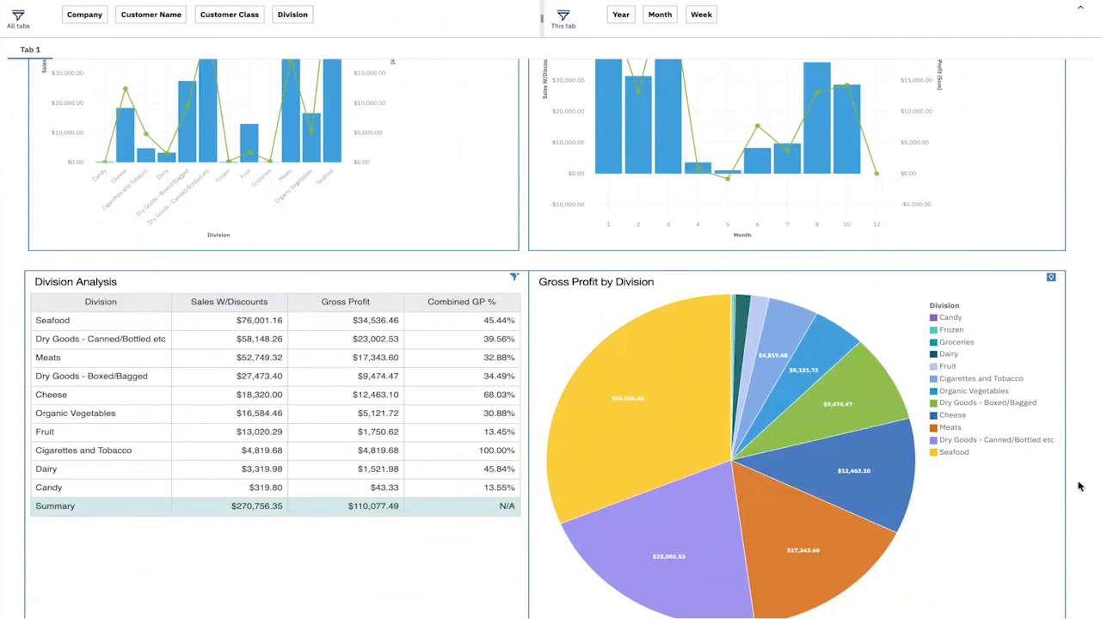
scroll(1079, 487, up, 3)
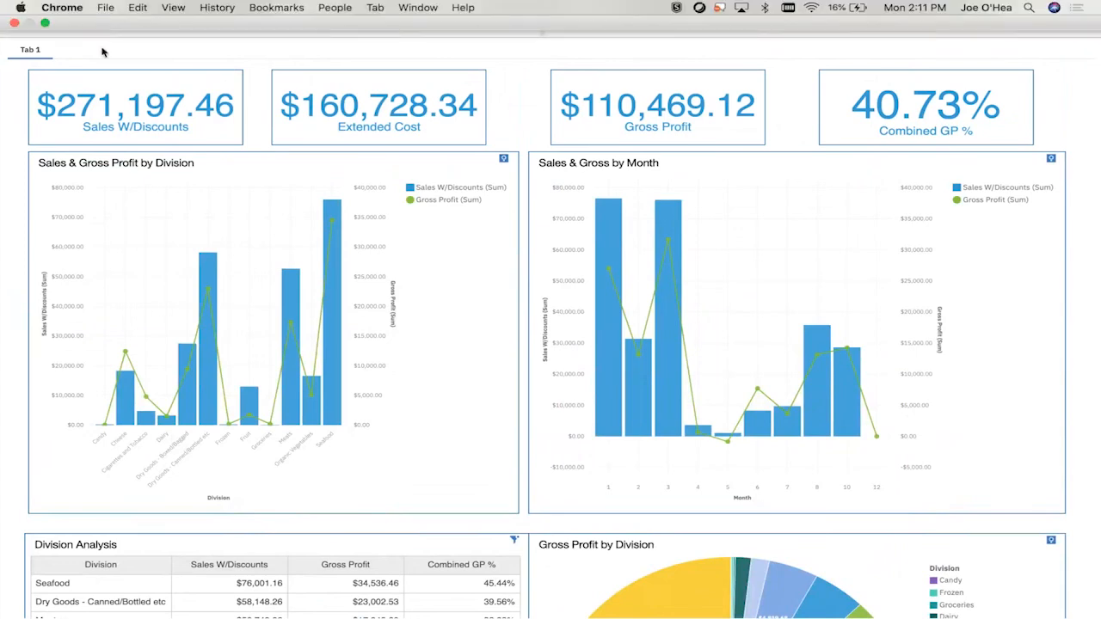
- Filter the dashboard to the company Food Supply Co. and the year 2018
click(84, 15)
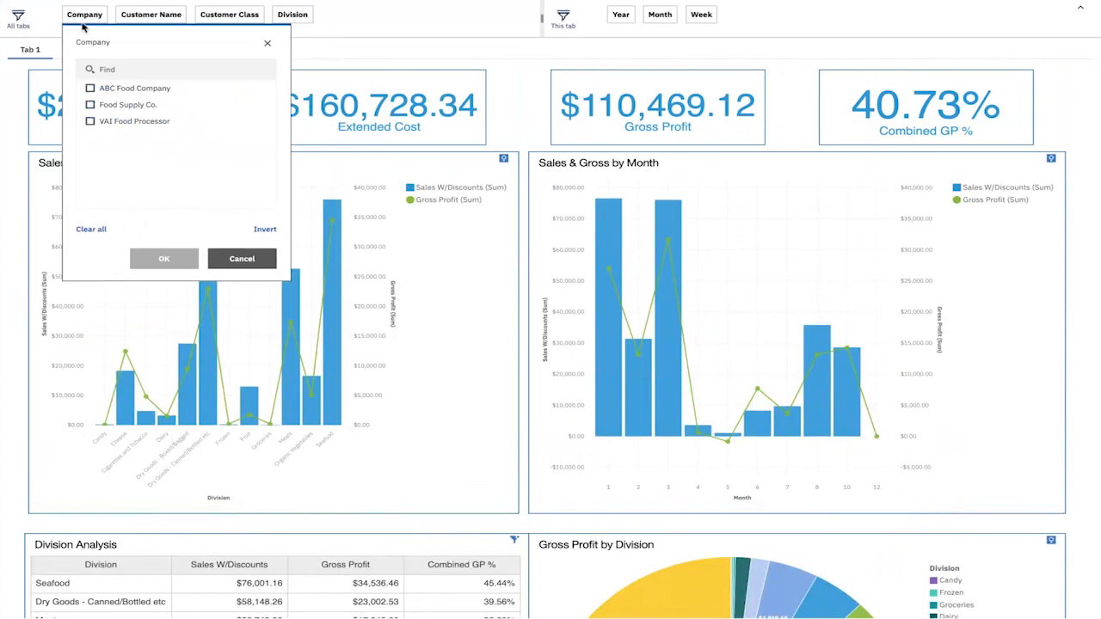
click(90, 104)
click(164, 259)
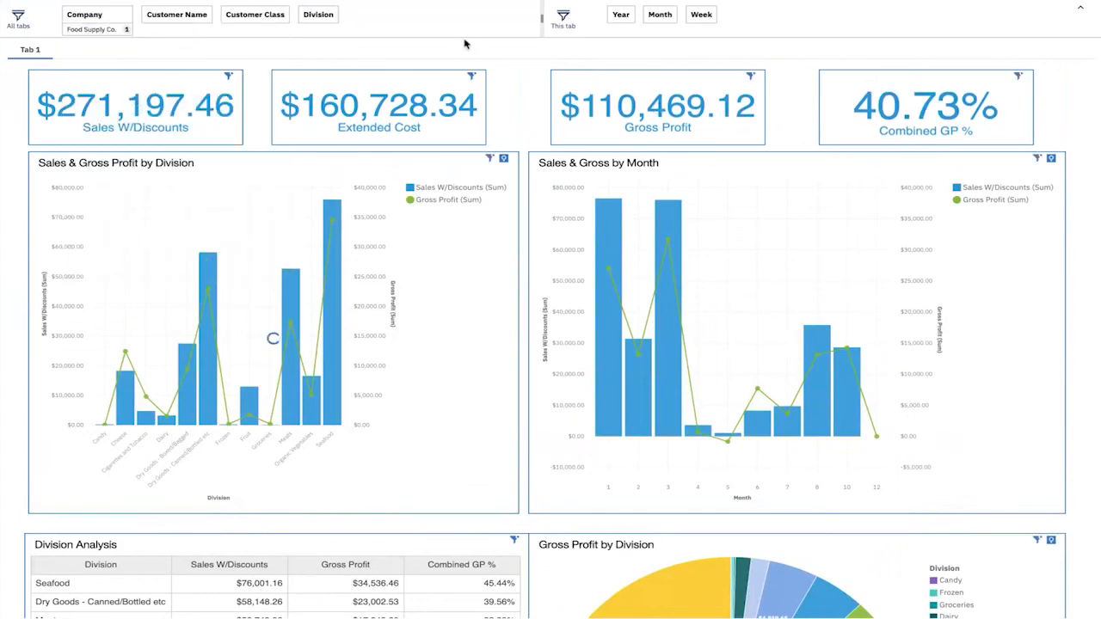
click(621, 17)
scroll(654, 160, down, 3)
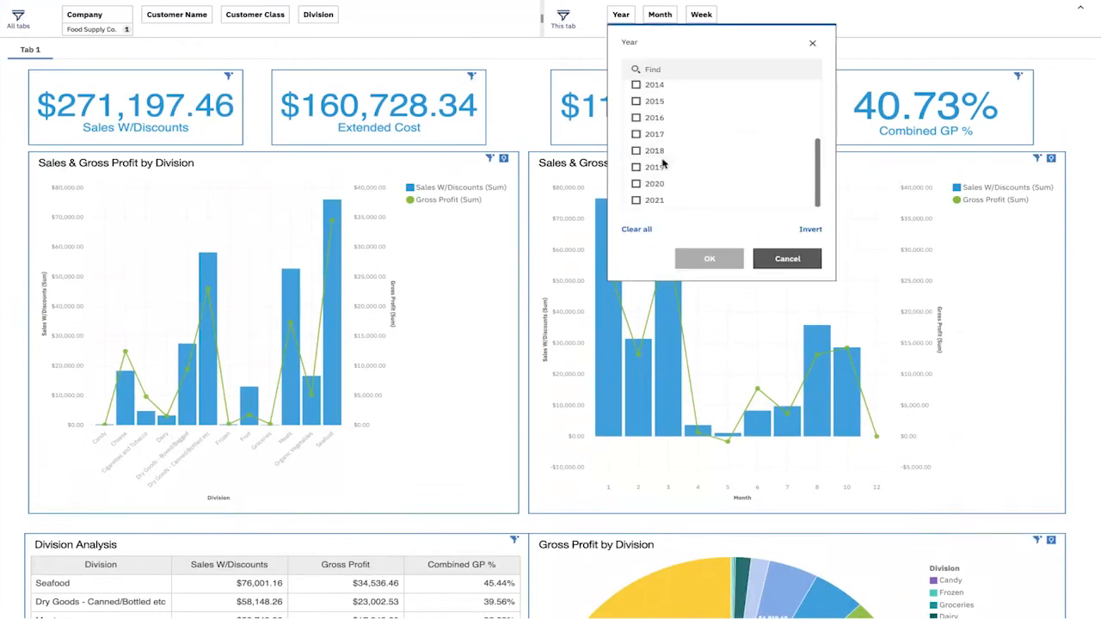
click(652, 150)
click(708, 258)
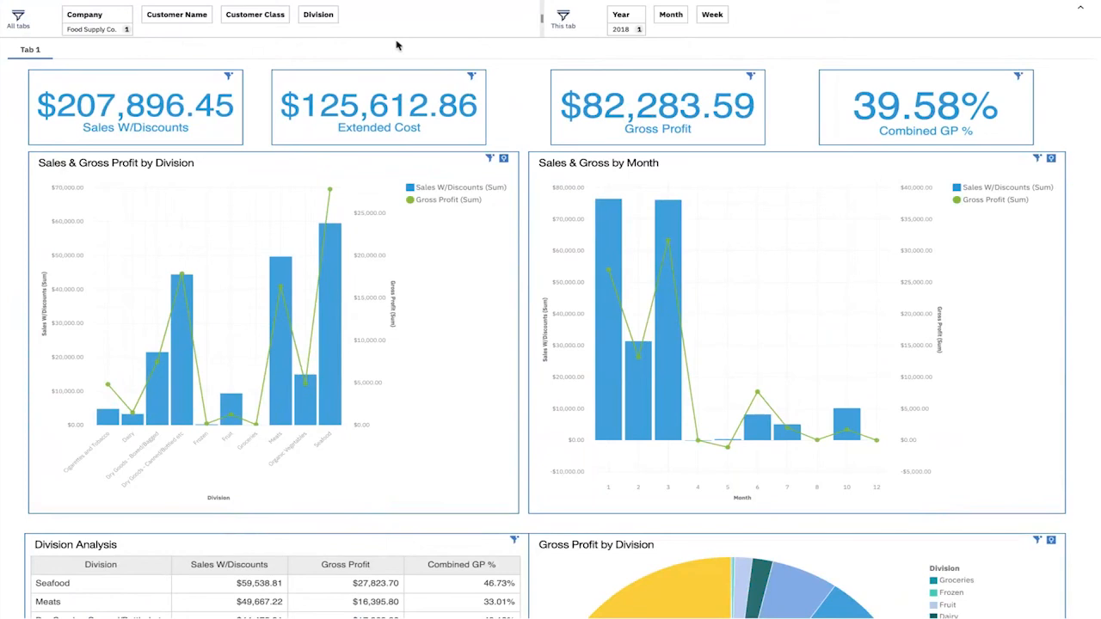
- Try filtering the dashboard to the customer Ameri Fresh, and remove that customer filter again
click(176, 18)
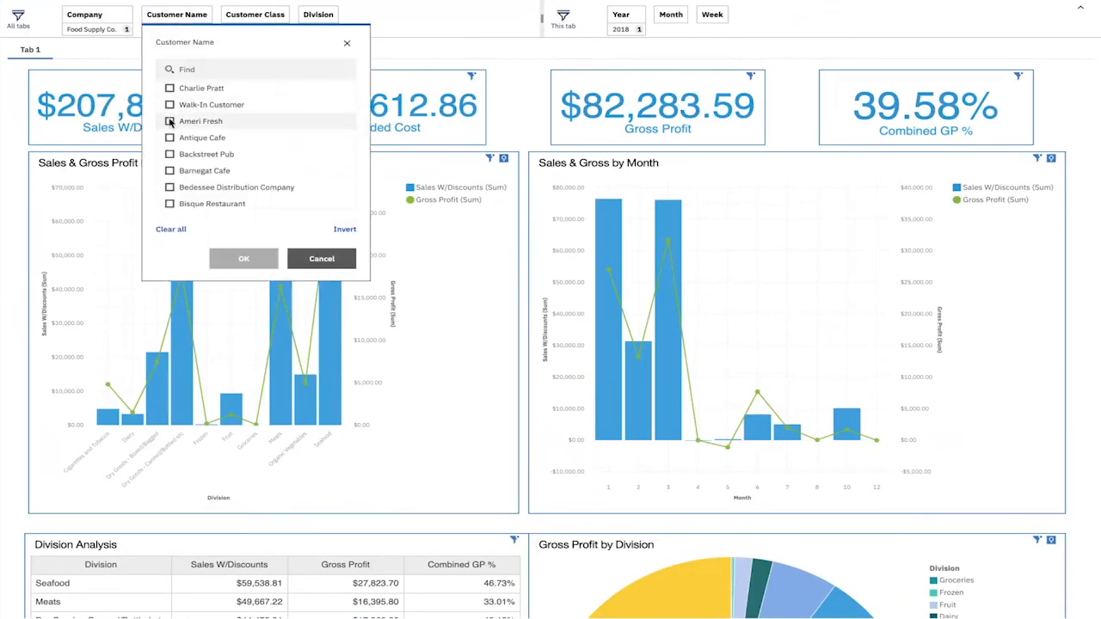
click(170, 121)
click(244, 258)
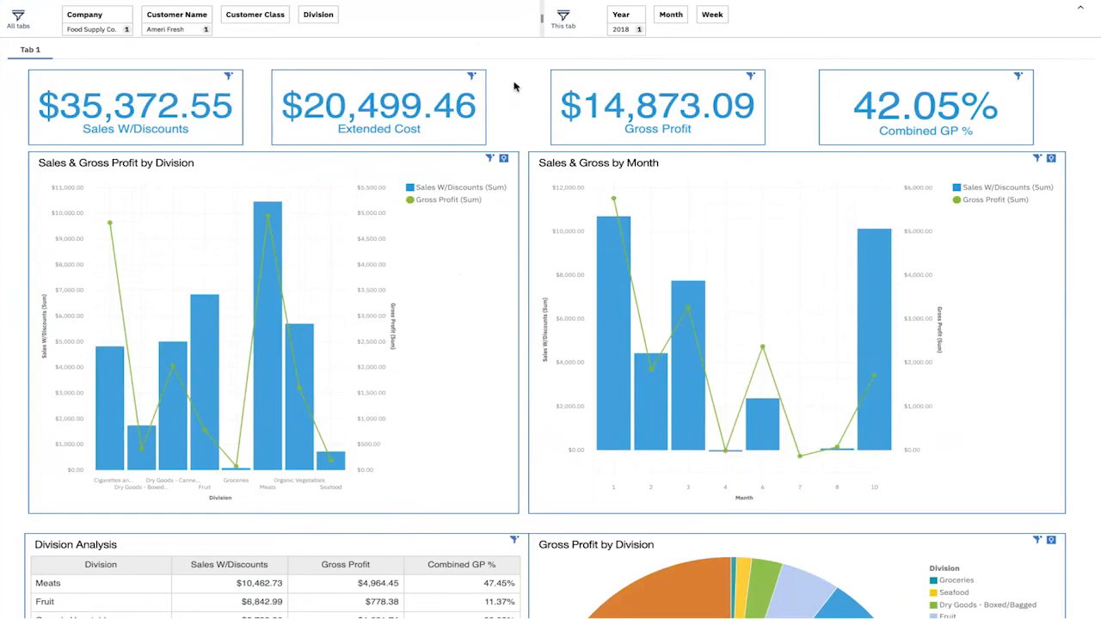
click(185, 16)
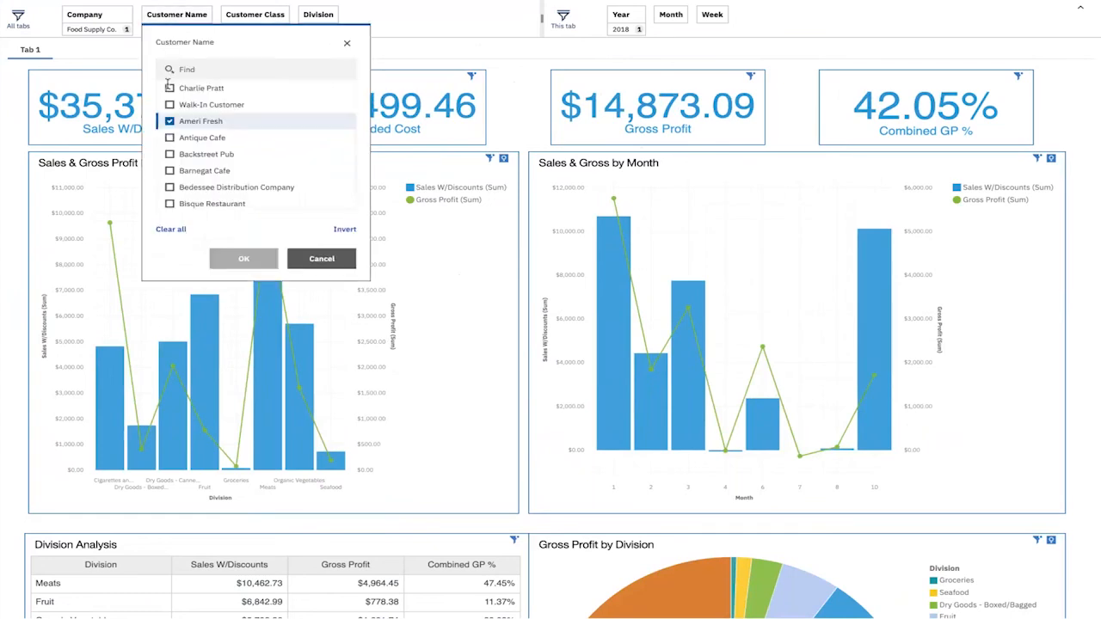
click(169, 121)
click(241, 258)
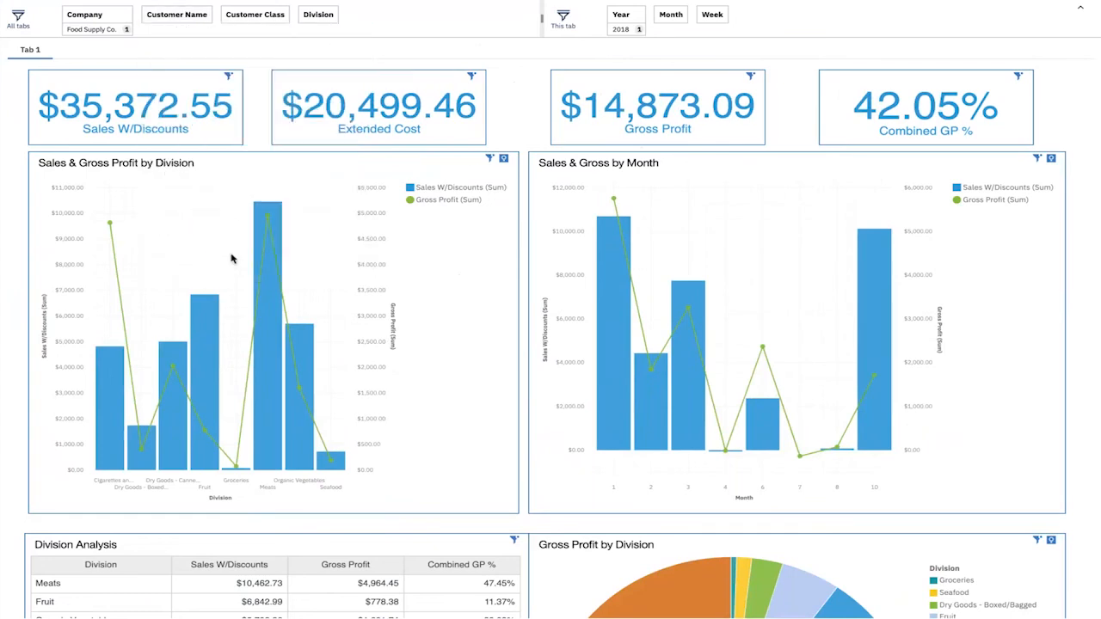
- Try filtering the dashboard to the Restaurant customer class, and remove that class filter again
click(246, 21)
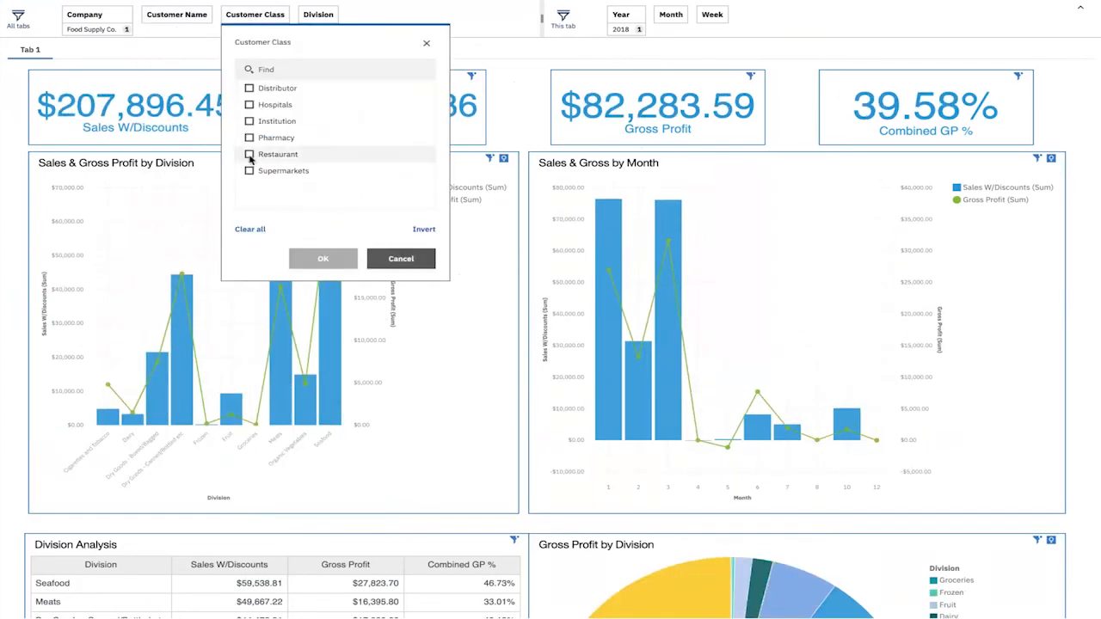
click(249, 156)
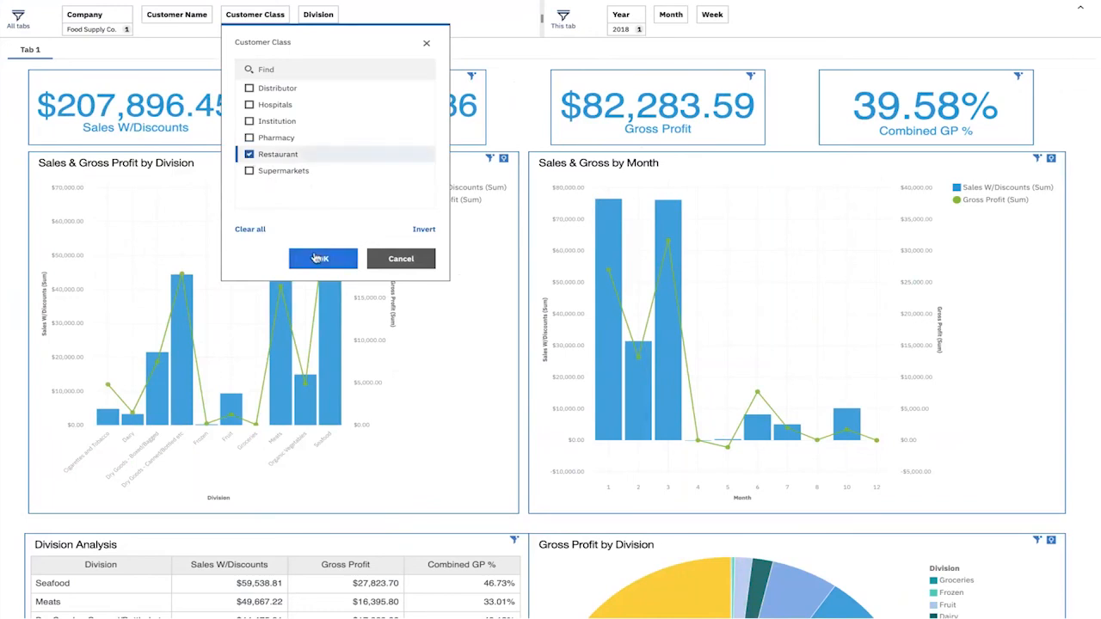
click(311, 259)
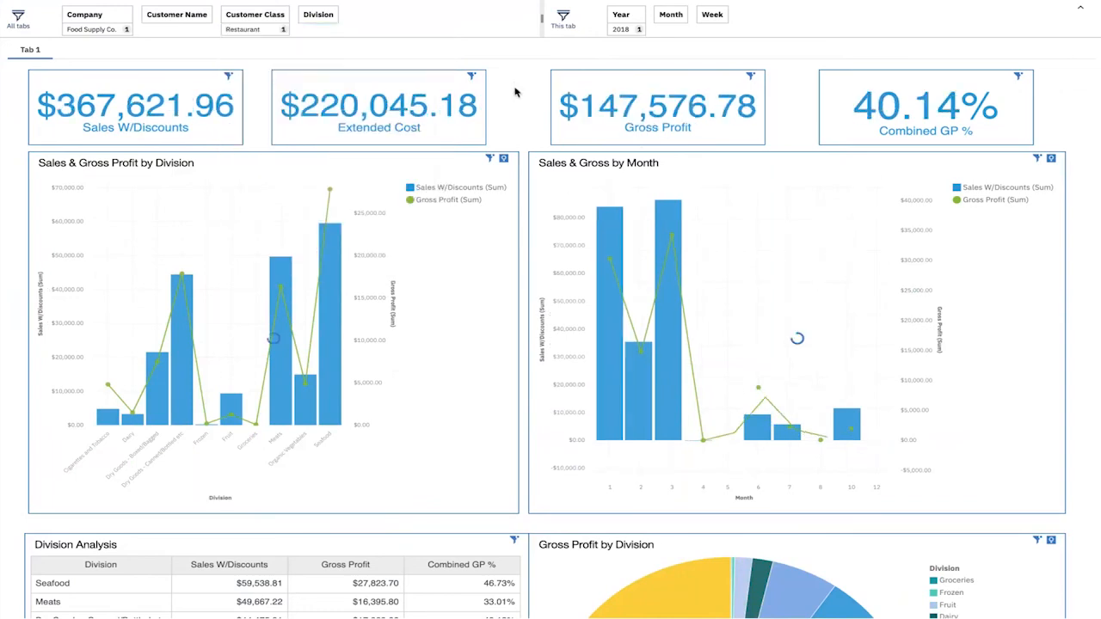
click(258, 14)
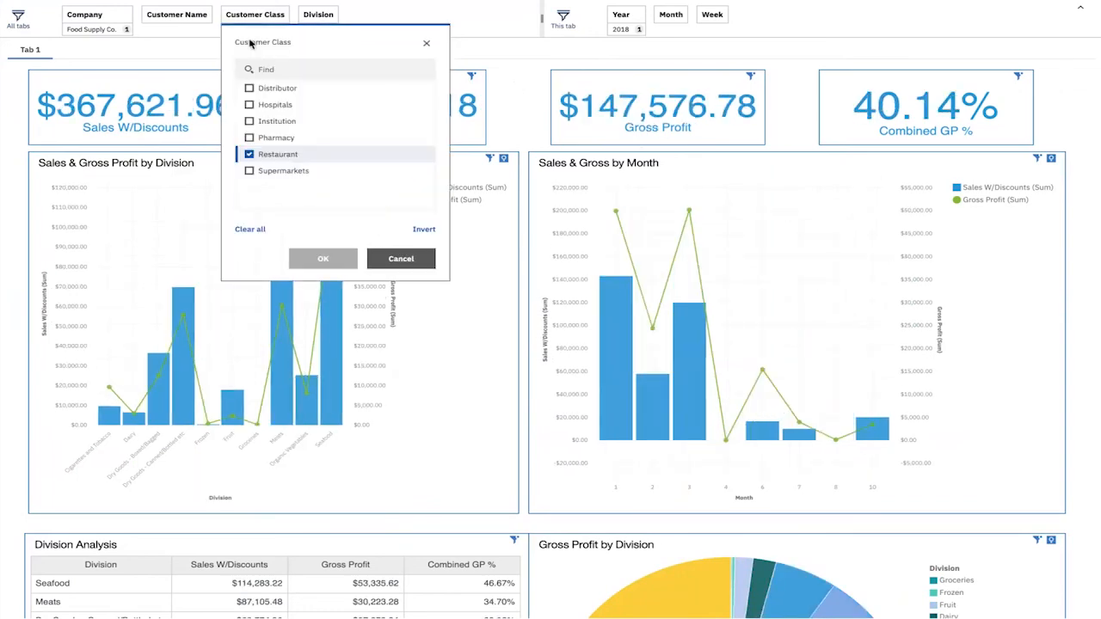
click(248, 154)
click(318, 259)
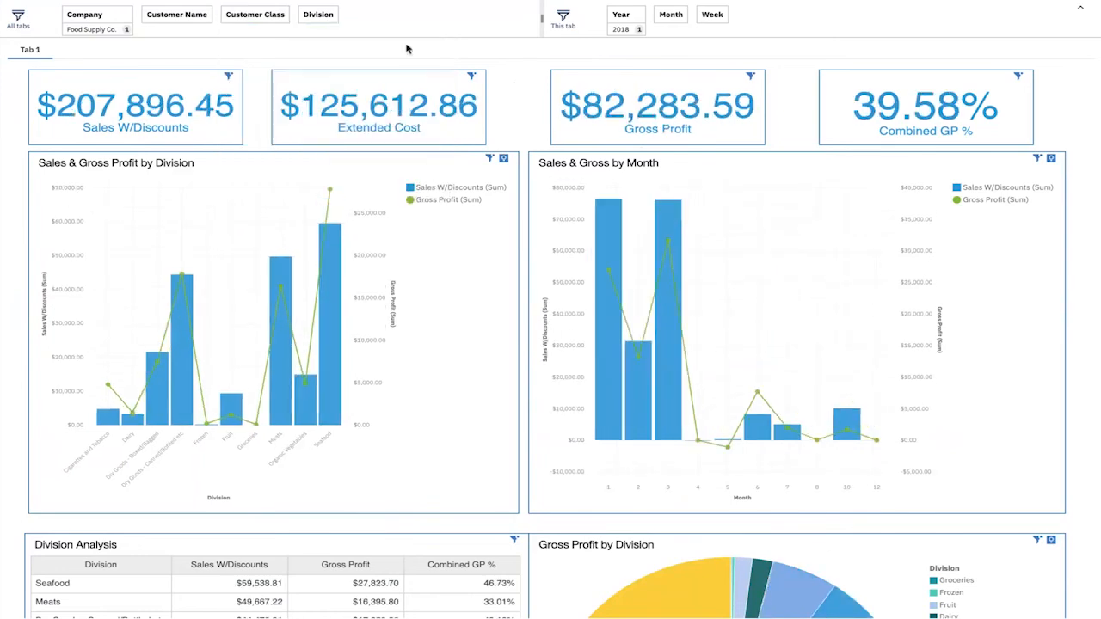
- Filter the dashboard by customer name to show only Ameri Fresh
click(187, 15)
click(170, 122)
click(244, 258)
- Filter the dashboard to months 1, 2, 3 and 4
click(671, 16)
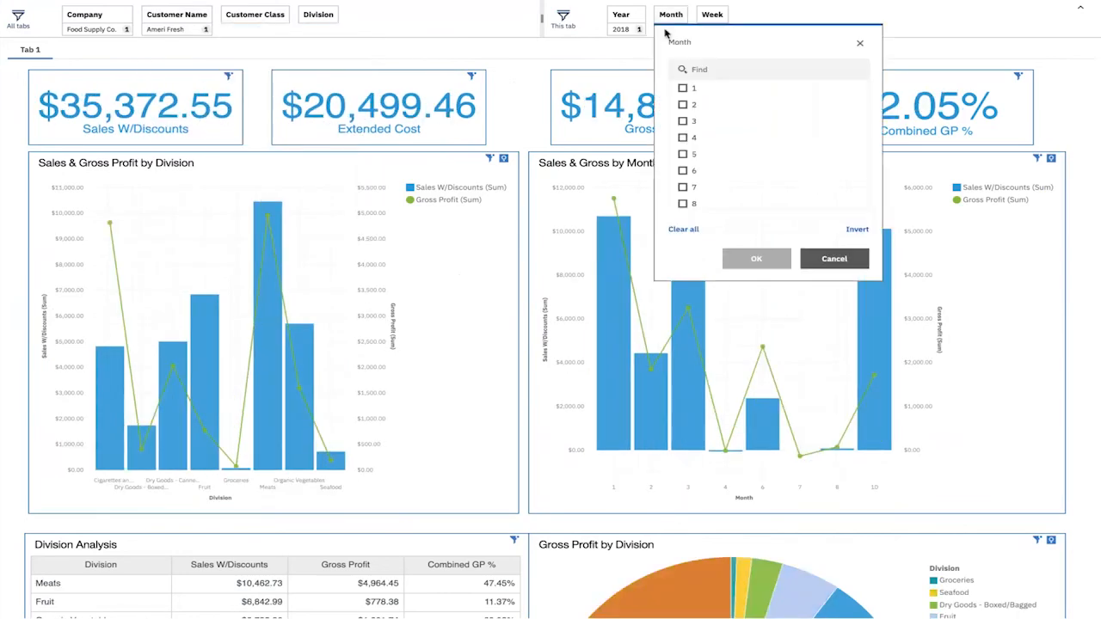
click(682, 89)
click(682, 105)
click(682, 121)
click(682, 137)
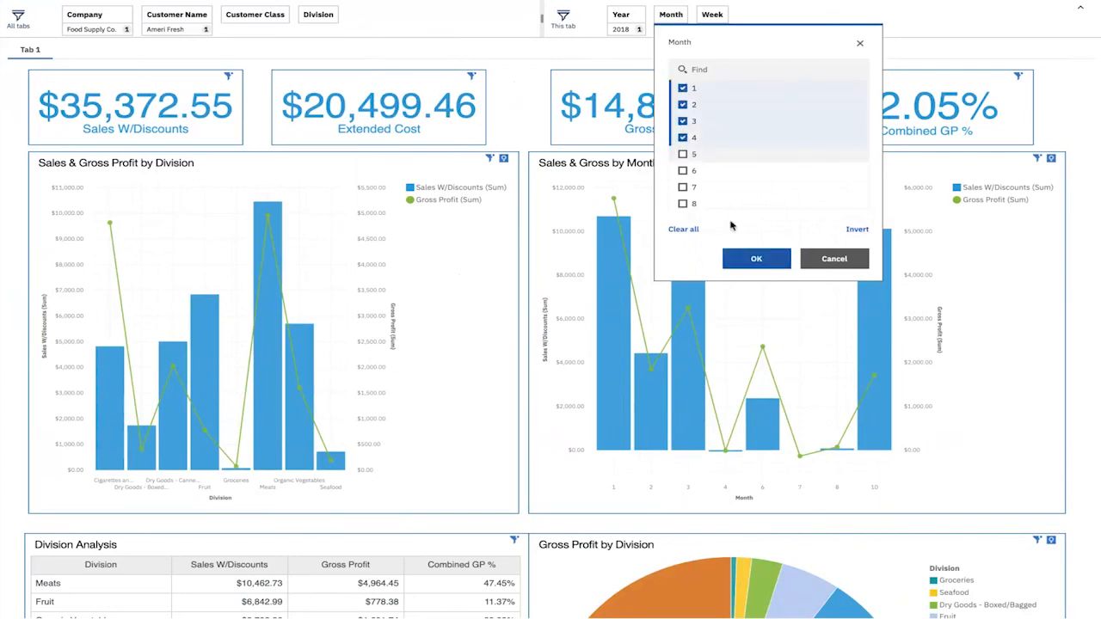
click(756, 260)
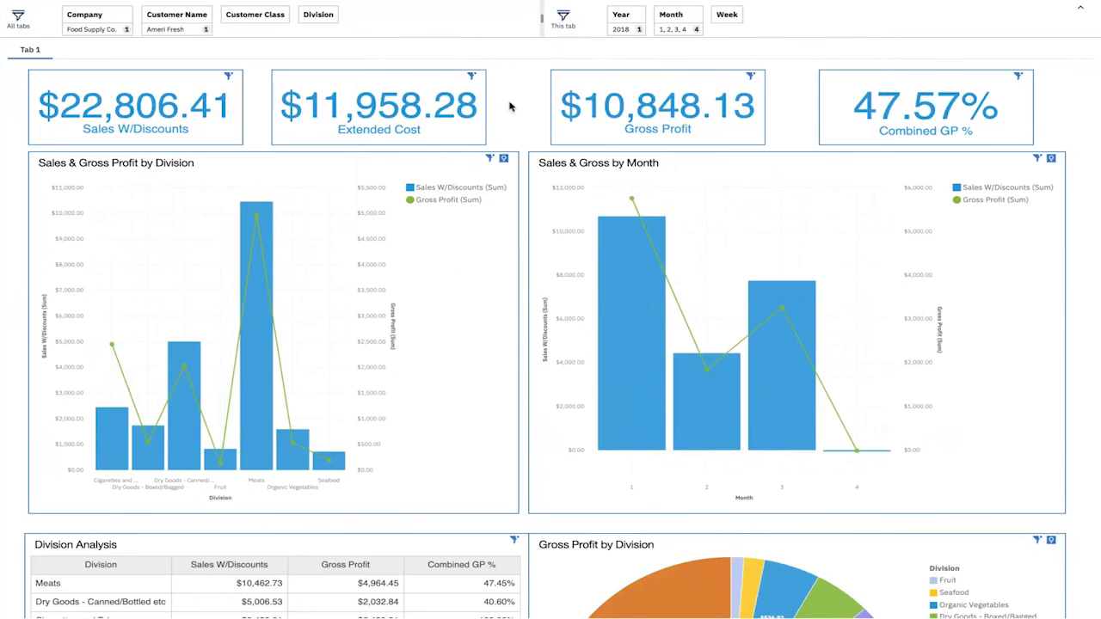
- Examine the filtered metric tiles, sales charts, Division Analysis table and Gross Profit by Division pie
scroll(509, 106, down, 1)
scroll(510, 107, up, 1)
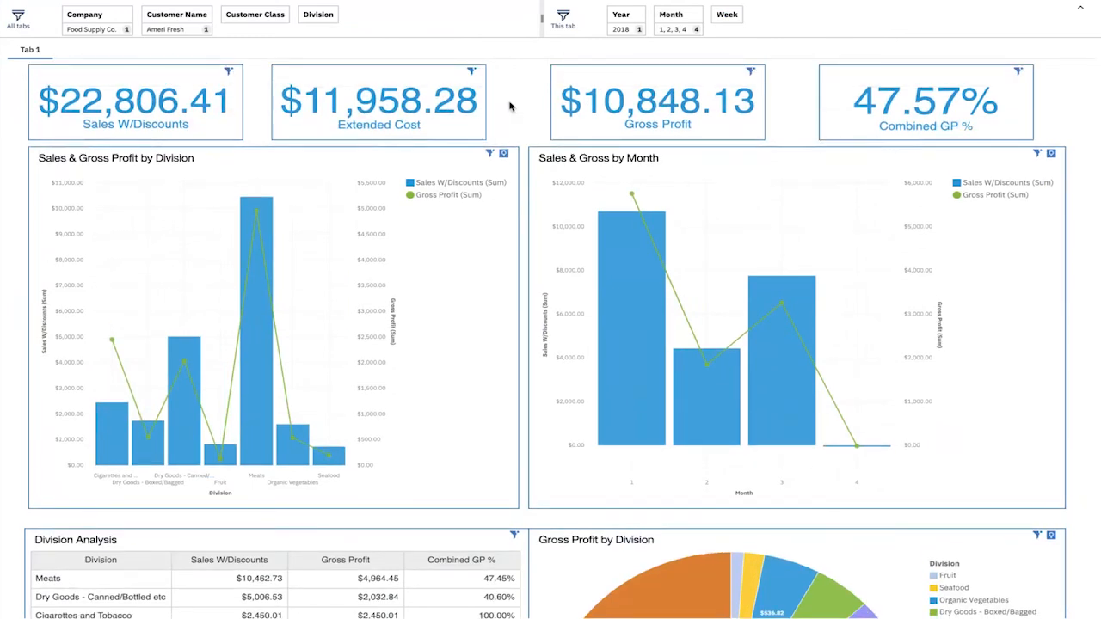
scroll(509, 107, down, 5)
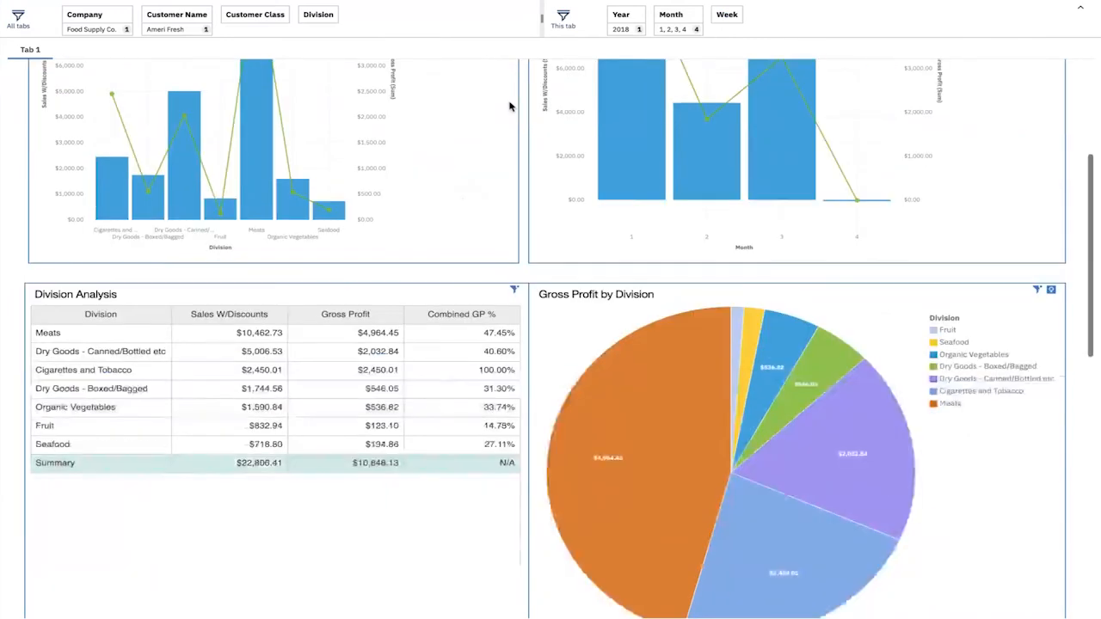
scroll(509, 107, up, 5)
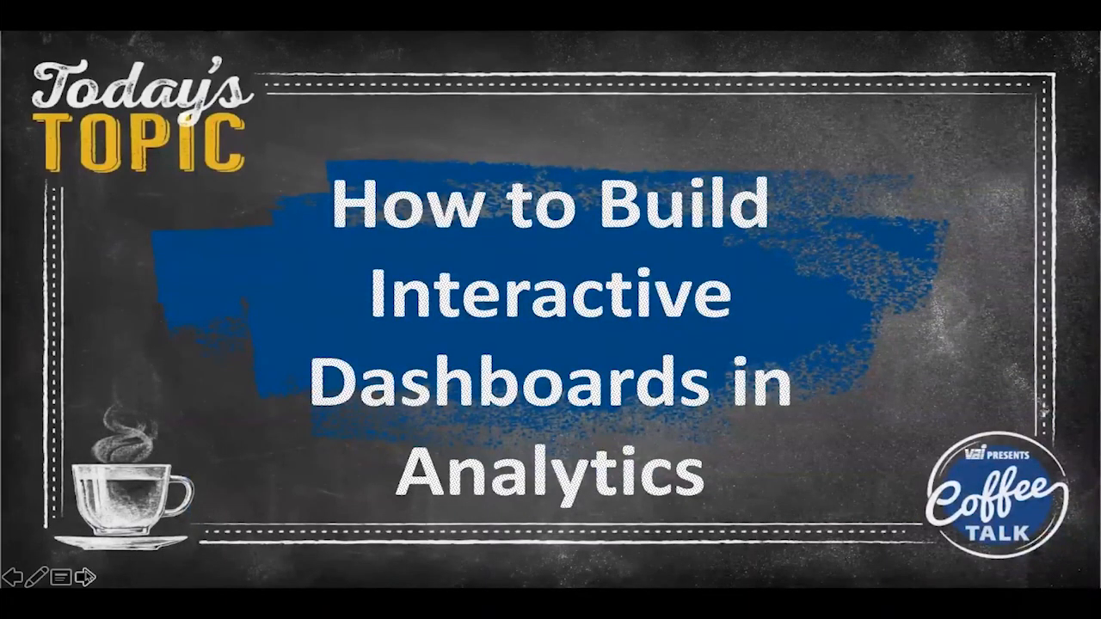
click(87, 576)
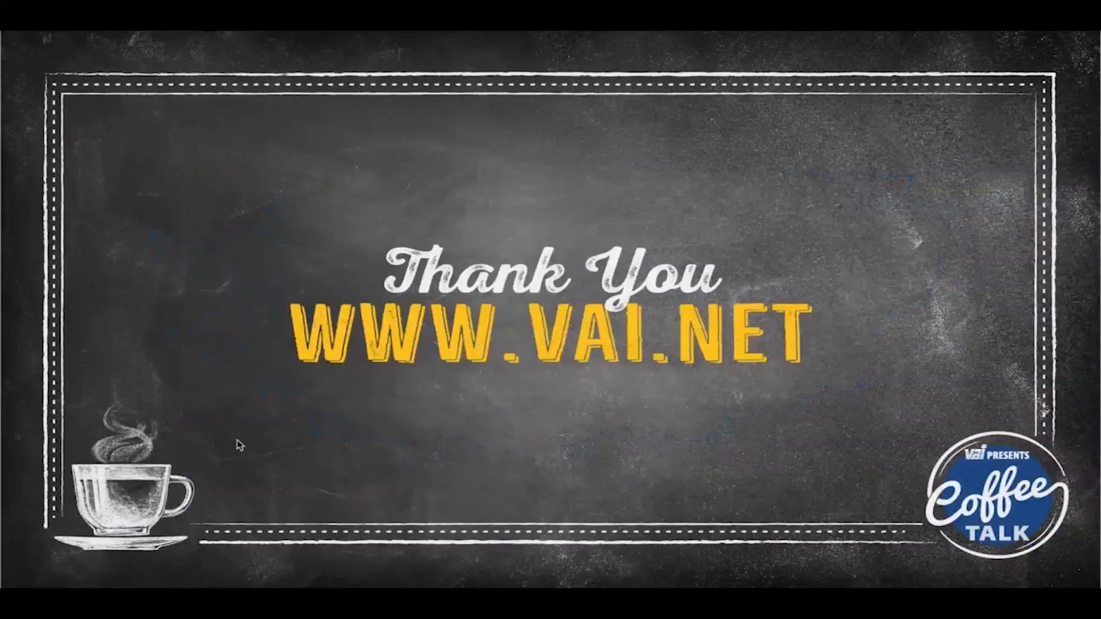